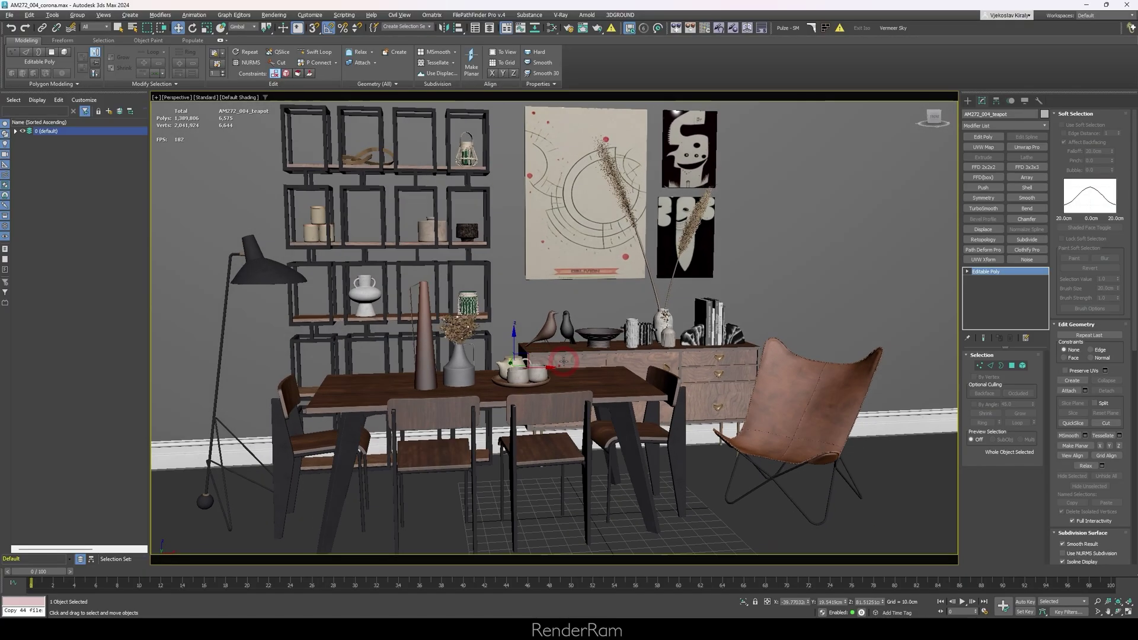
# Step: Pan the Perspective view across the dining scene
pyautogui.moveTo(567, 359); pyautogui.dragTo(533, 358, button='middle')
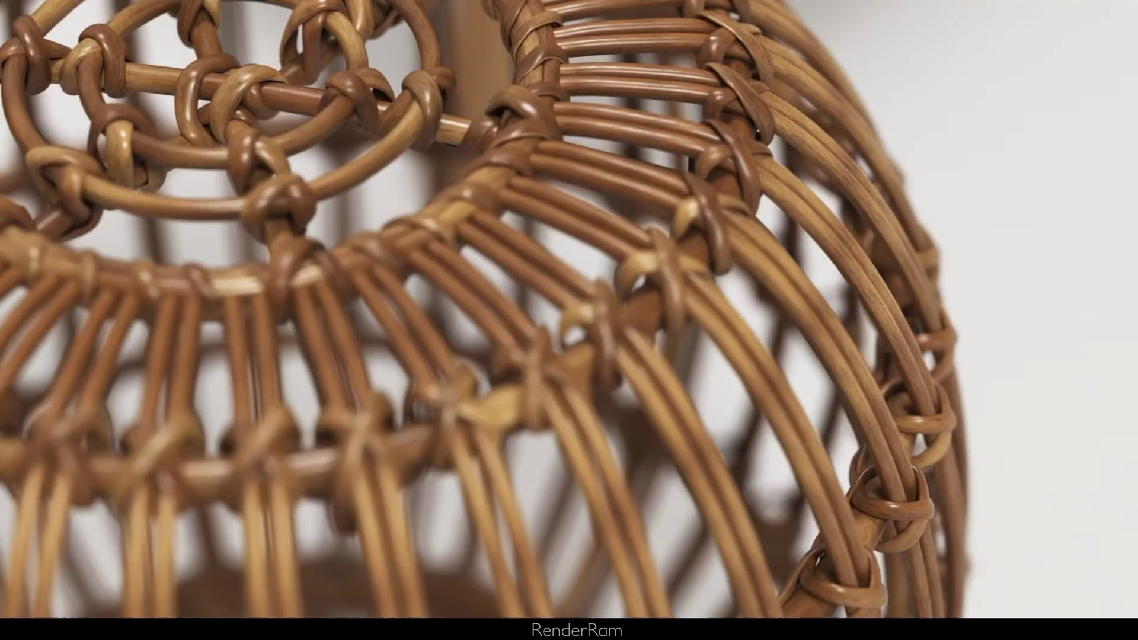
# Step: Exit the full-screen trailer and preview, then close, the furniture set 4 image
pyautogui.doubleClick(342, 162)
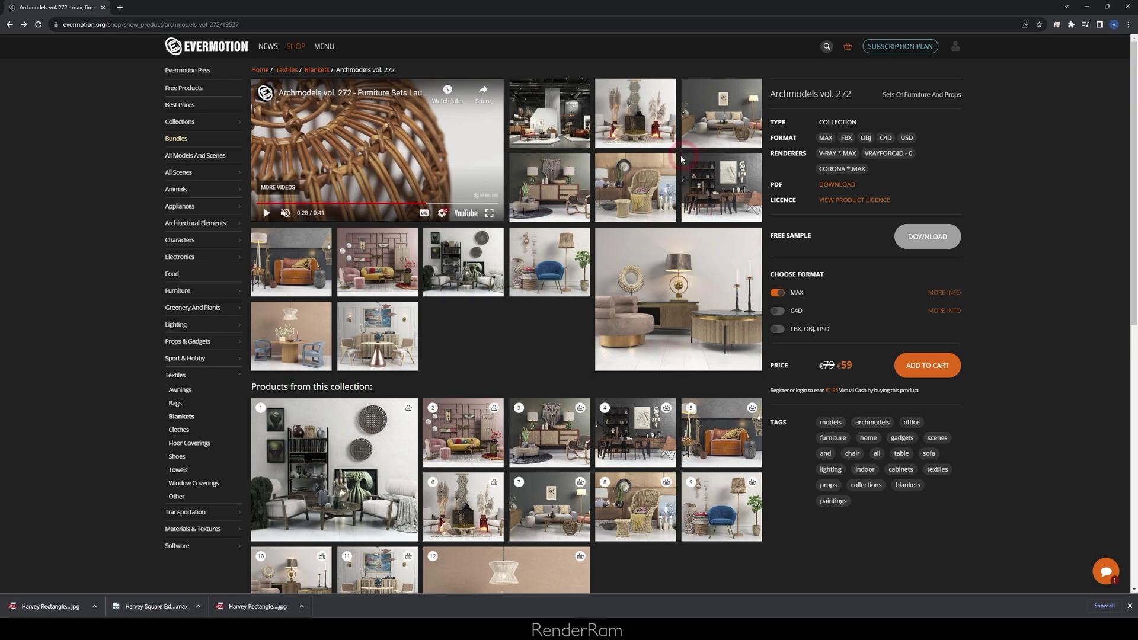
pyautogui.scroll(-2, 503, 274)
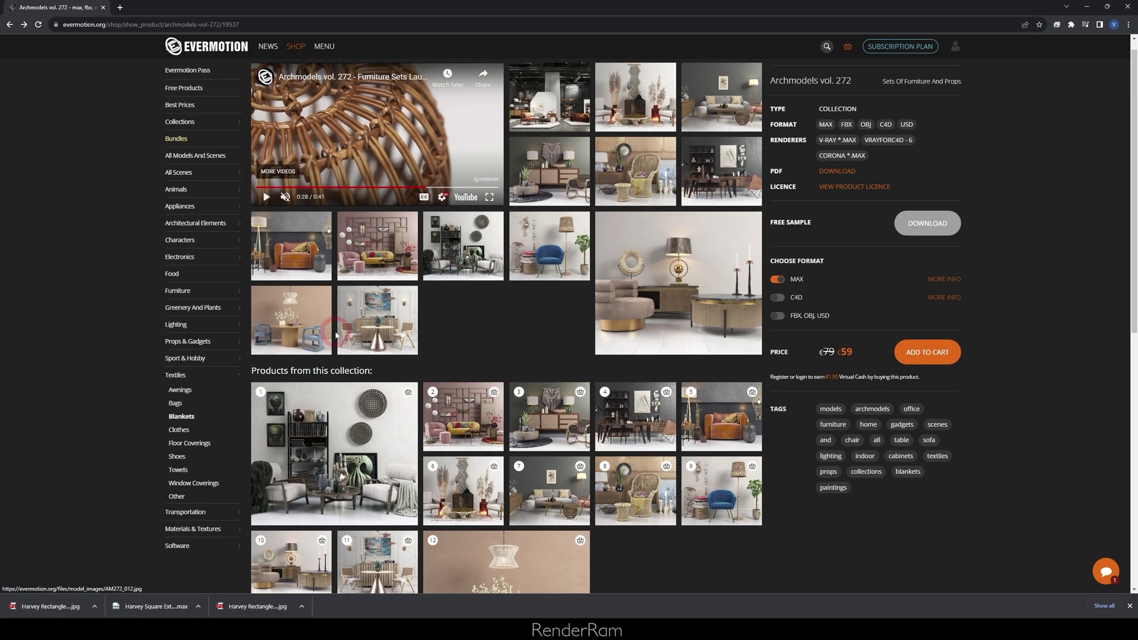
pyautogui.click(630, 356)
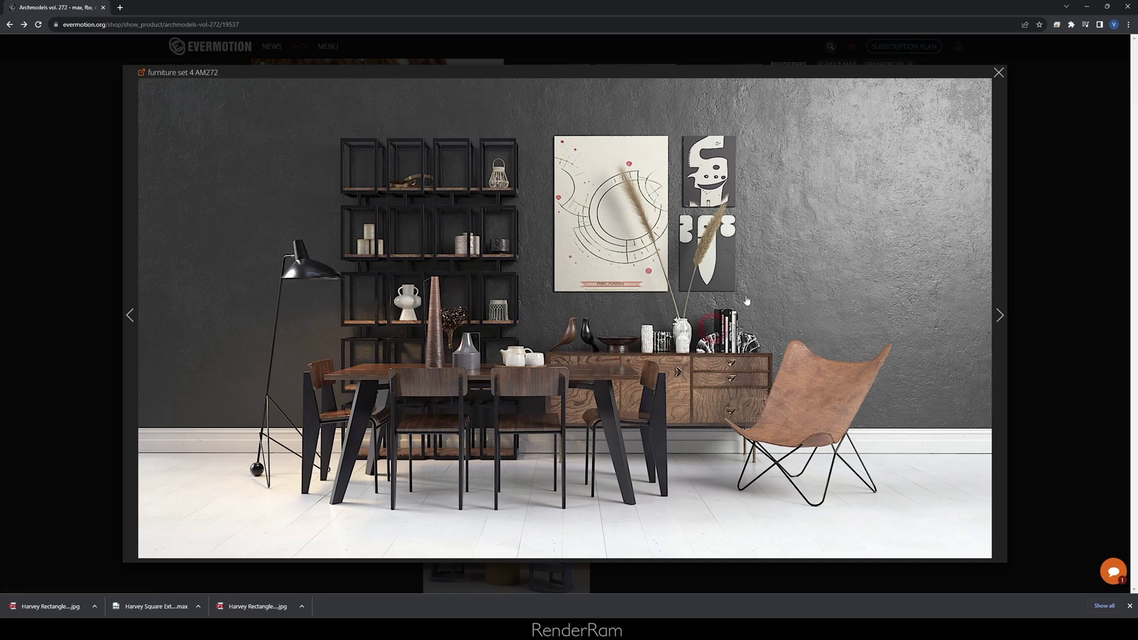
pyautogui.click(1054, 202)
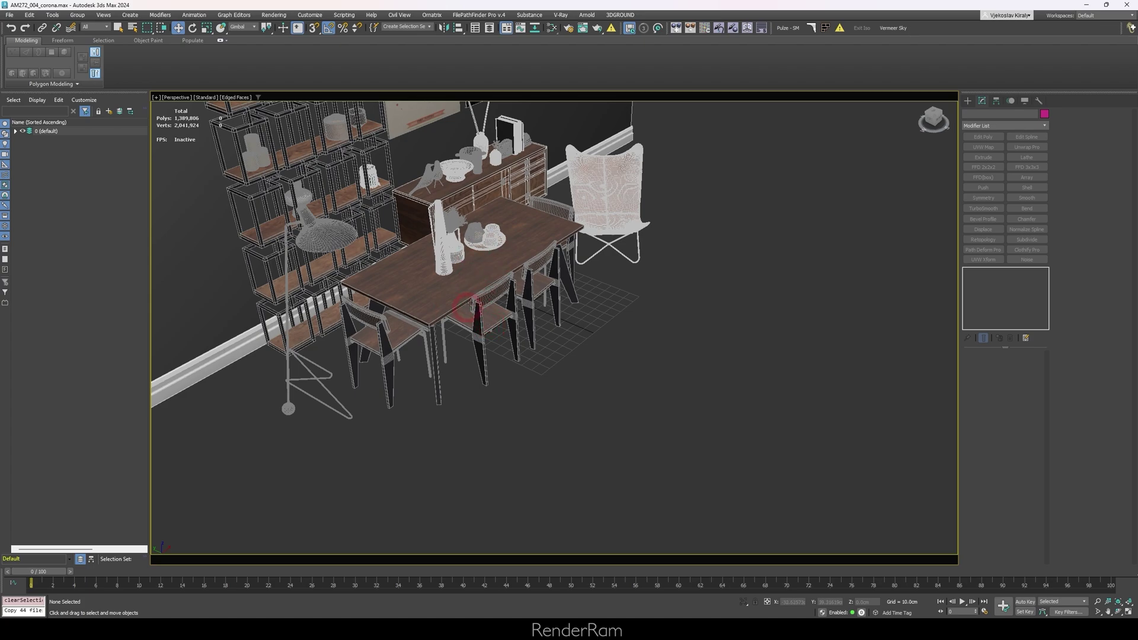
# Step: Group the dining table together with all its chairs
pyautogui.keyDown('ctrl'); pyautogui.click(482, 297); pyautogui.keyUp('ctrl')
pyautogui.keyDown('ctrl'); pyautogui.click(498, 268); pyautogui.keyUp('ctrl')
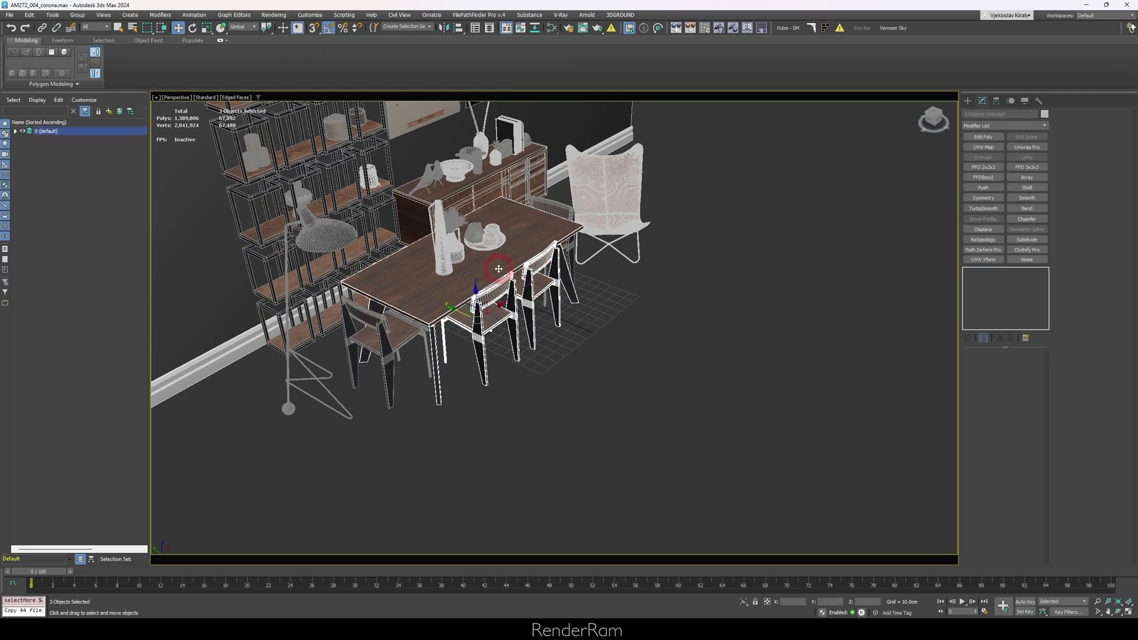
pyautogui.click(77, 16)
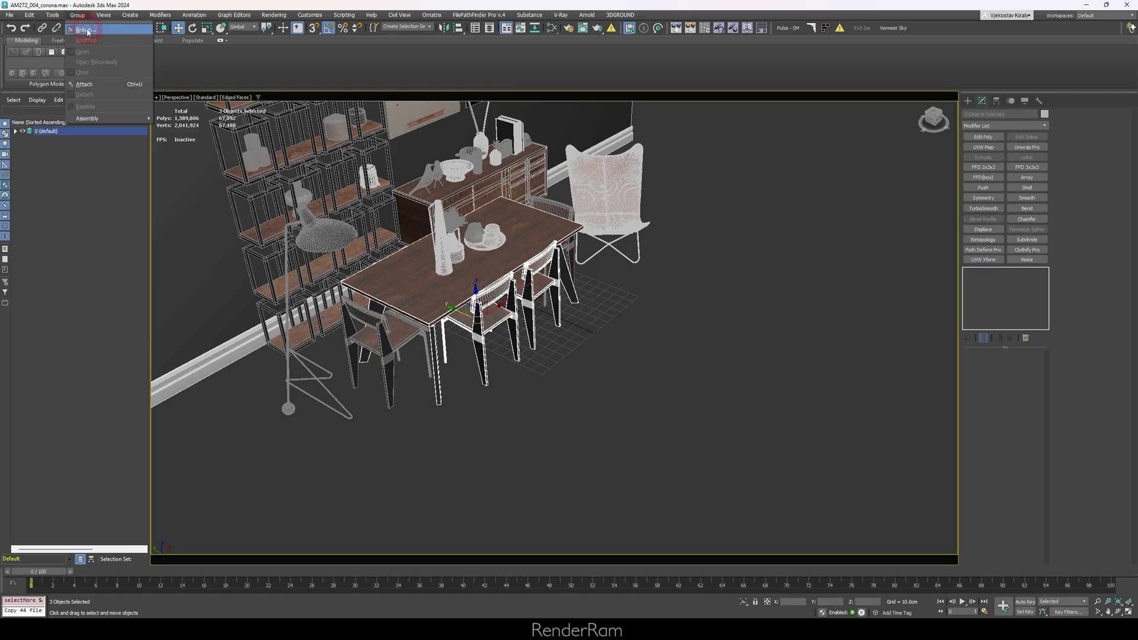
pyautogui.click(83, 26)
pyautogui.click(575, 330)
# Step: Clone the table group to the lower right of the original
pyautogui.keyDown('shift'); pyautogui.moveTo(457, 284); pyautogui.dragTo(663, 362); pyautogui.keyUp('shift')
pyautogui.click(552, 304)
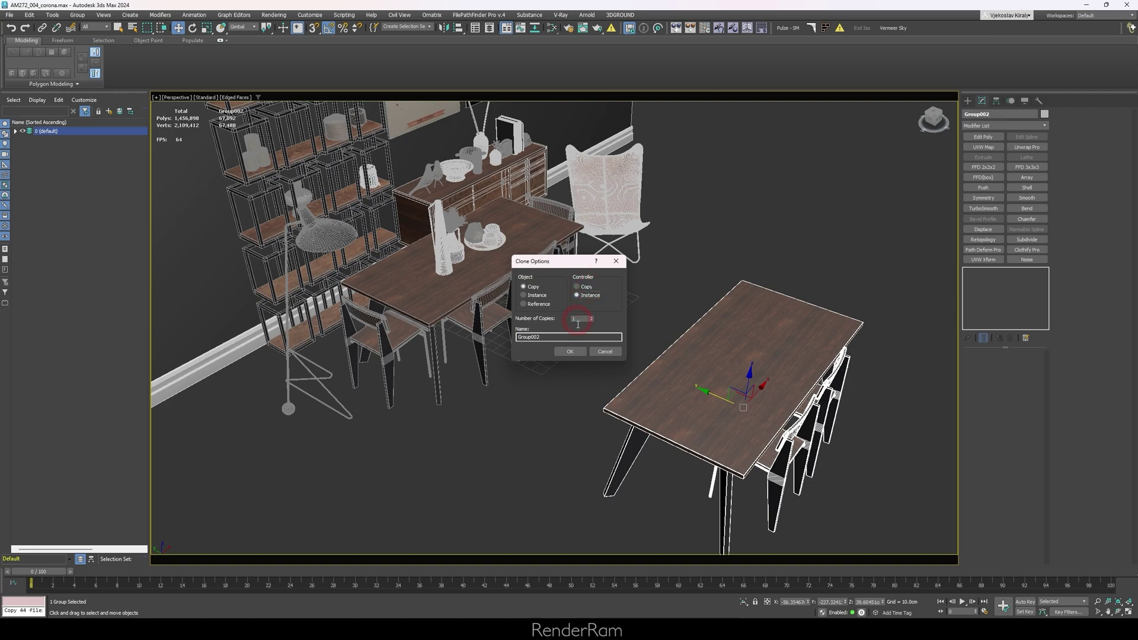
pyautogui.click(572, 351)
pyautogui.moveTo(749, 391); pyautogui.dragTo(661, 321, button='middle')
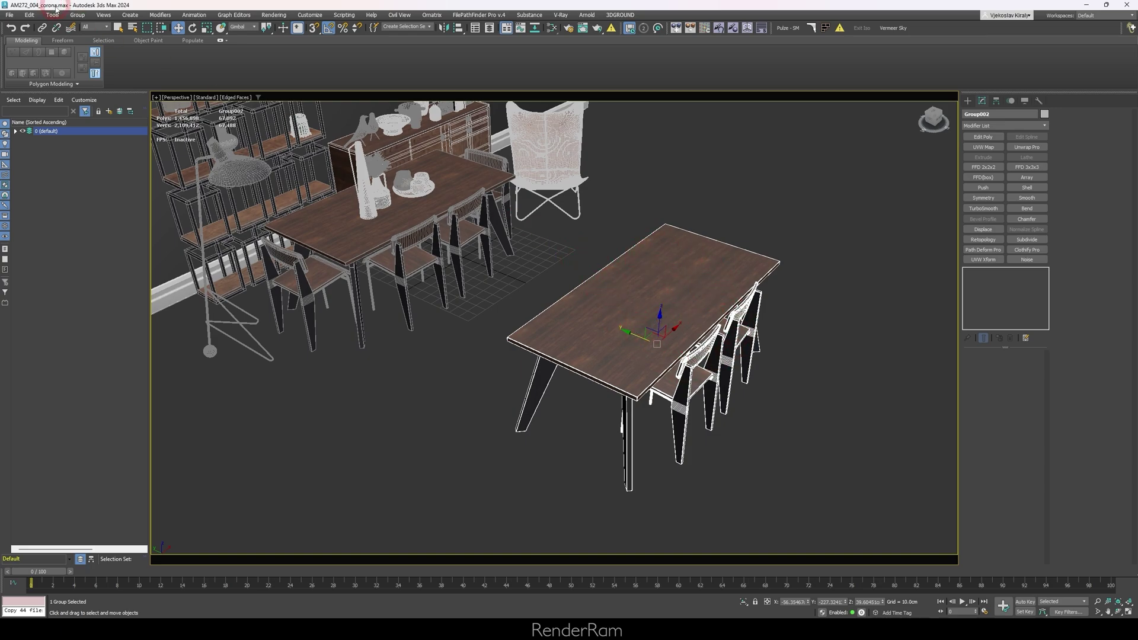
# Step: Open the copied group and move chair_006 slightly away from its table
pyautogui.click(732, 328)
pyautogui.doubleClick(736, 333)
pyautogui.keyDown('alt'); pyautogui.moveTo(736, 333); pyautogui.dragTo(726, 350, button='middle'); pyautogui.keyUp('alt')
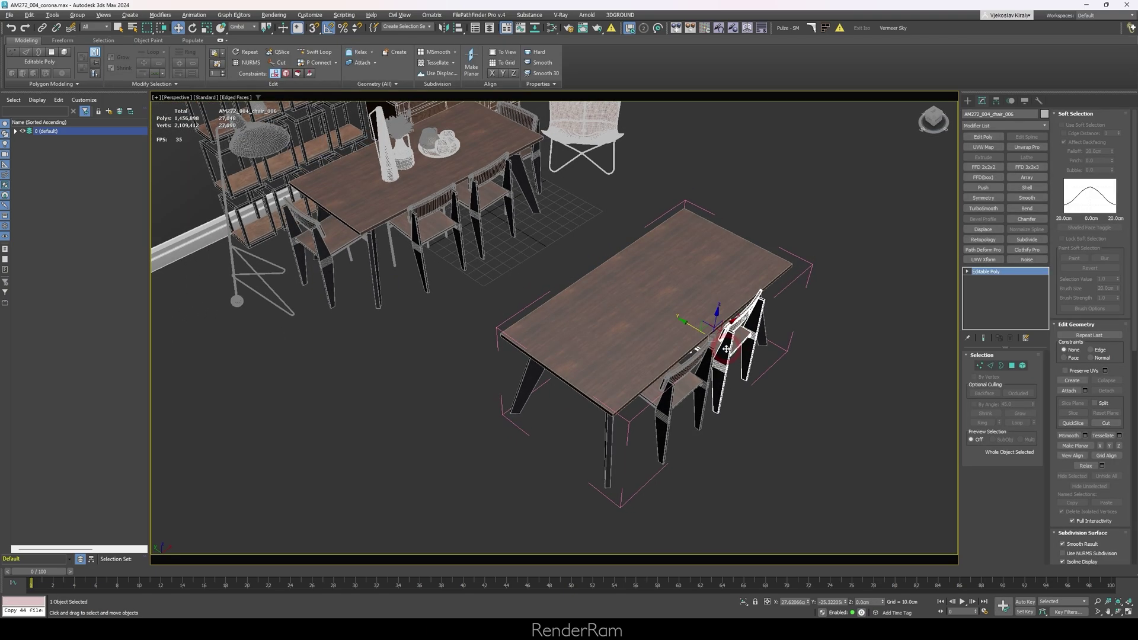
pyautogui.moveTo(714, 326); pyautogui.dragTo(788, 336)
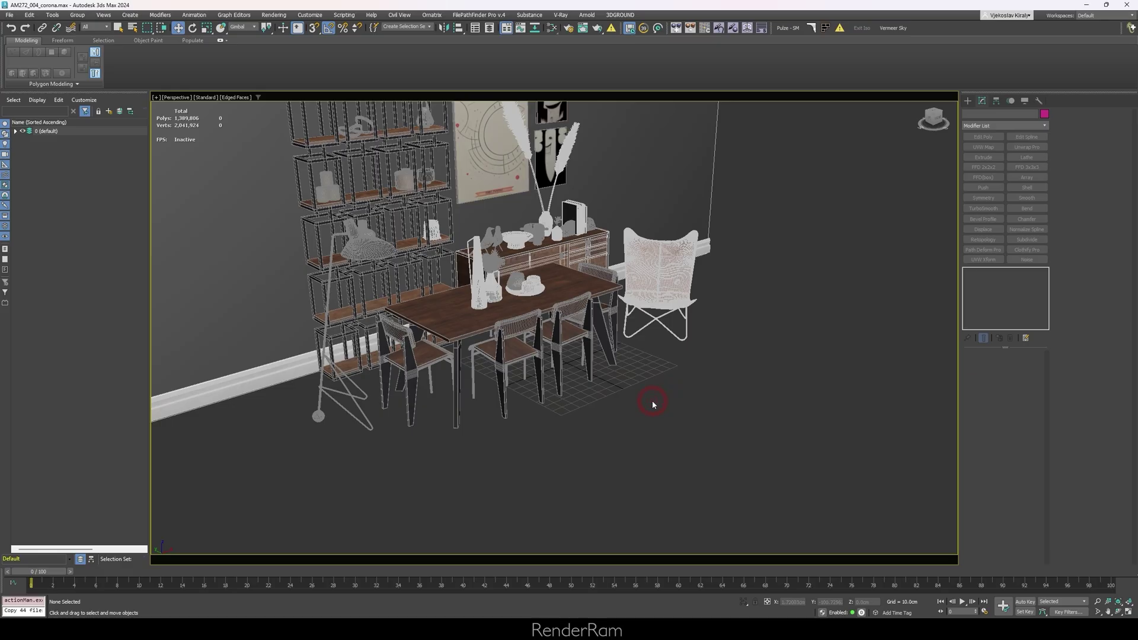
# Step: Add a pop-up note 'Yo guys welcome to RenderRam' shown on file open
pyautogui.write('x')
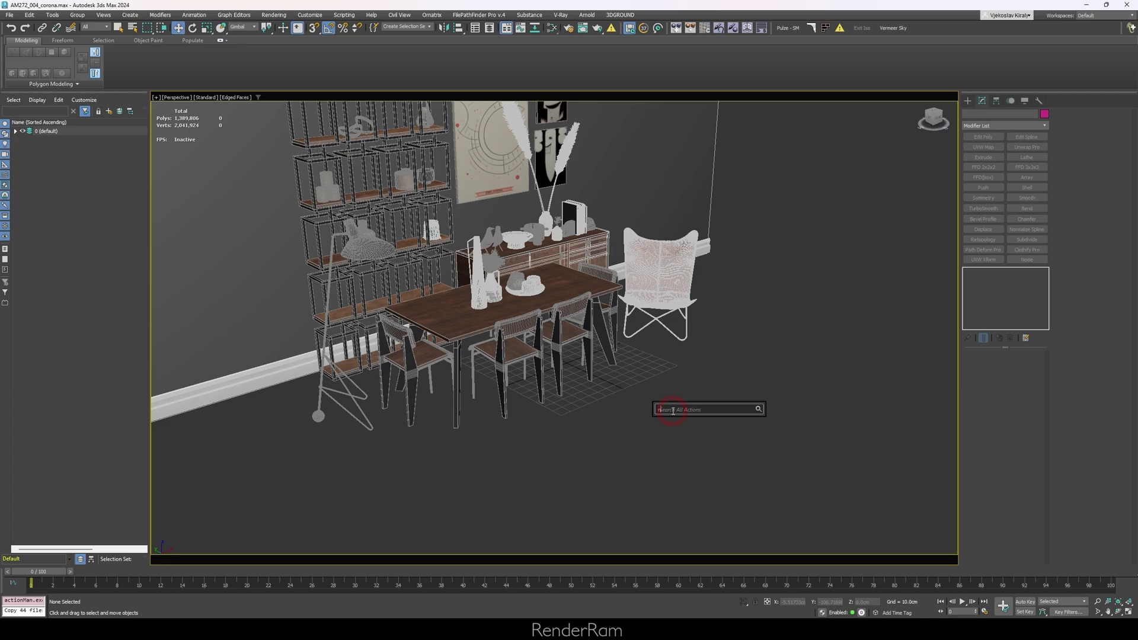
pyautogui.write('note')
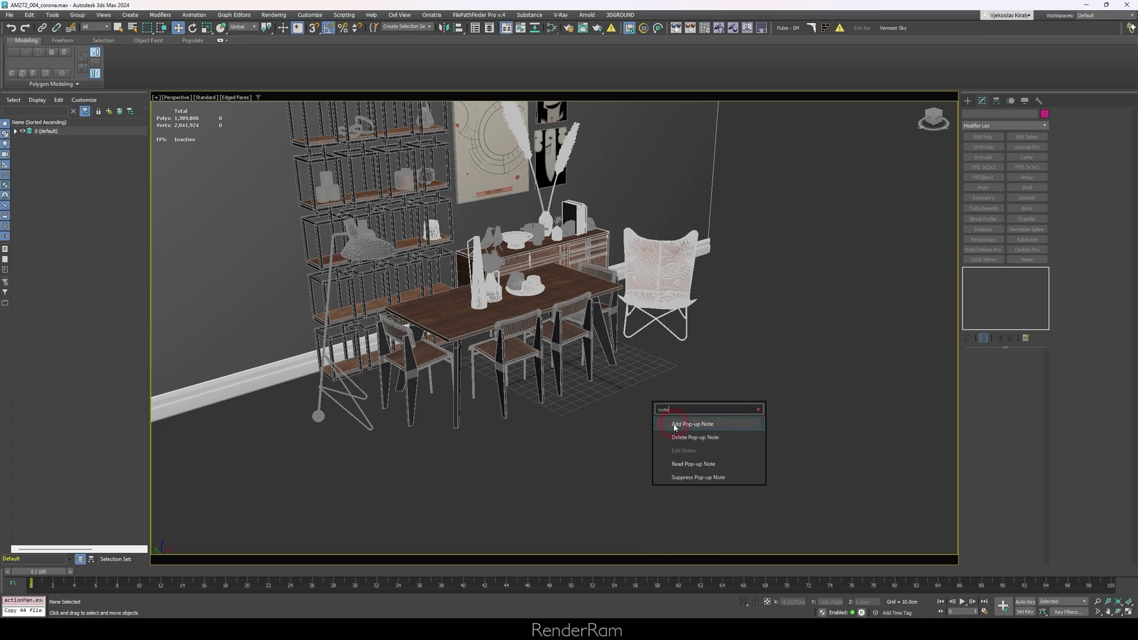
pyautogui.click(706, 425)
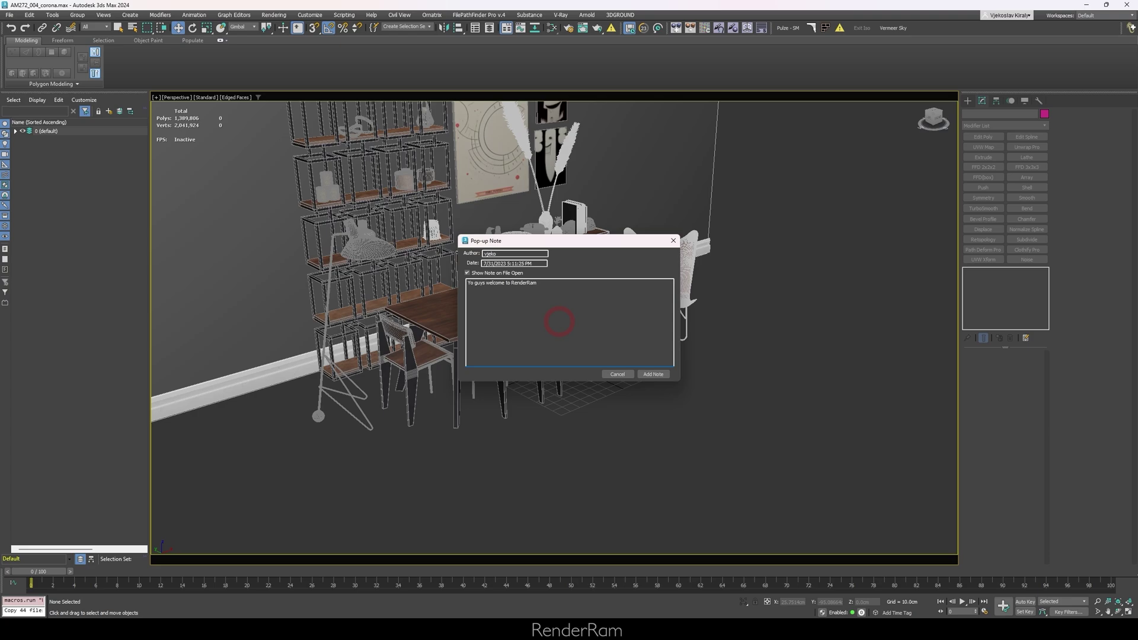
pyautogui.click(652, 374)
# Step: Reopen AM272_004_corona.max from recent files and dismiss the welcome note
pyautogui.click(10, 15)
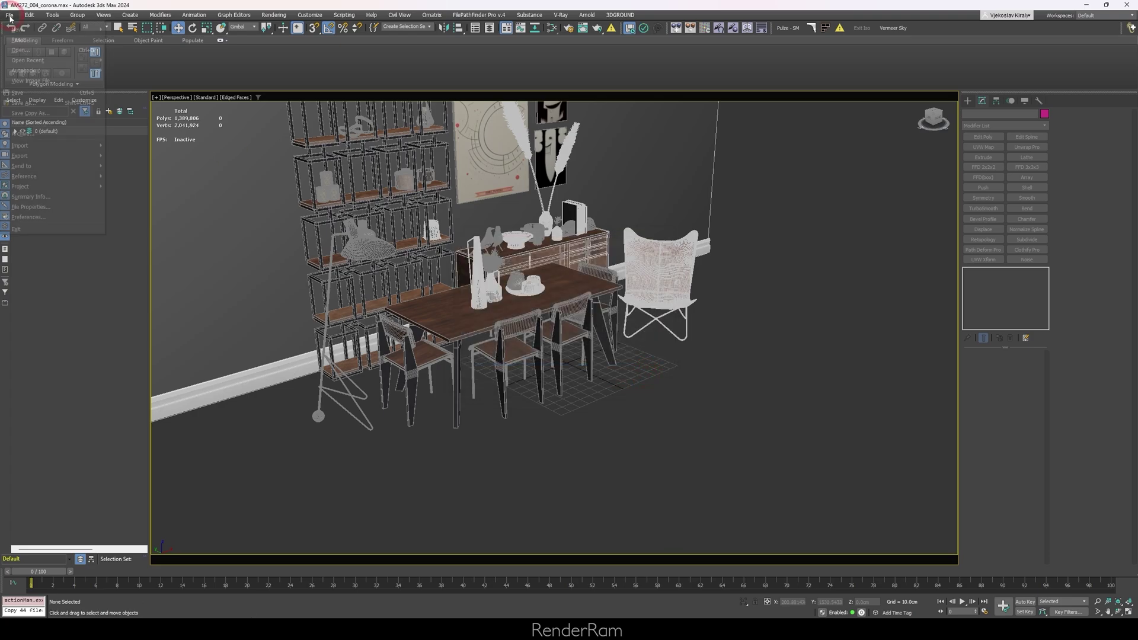
pyautogui.click(53, 61)
pyautogui.click(232, 61)
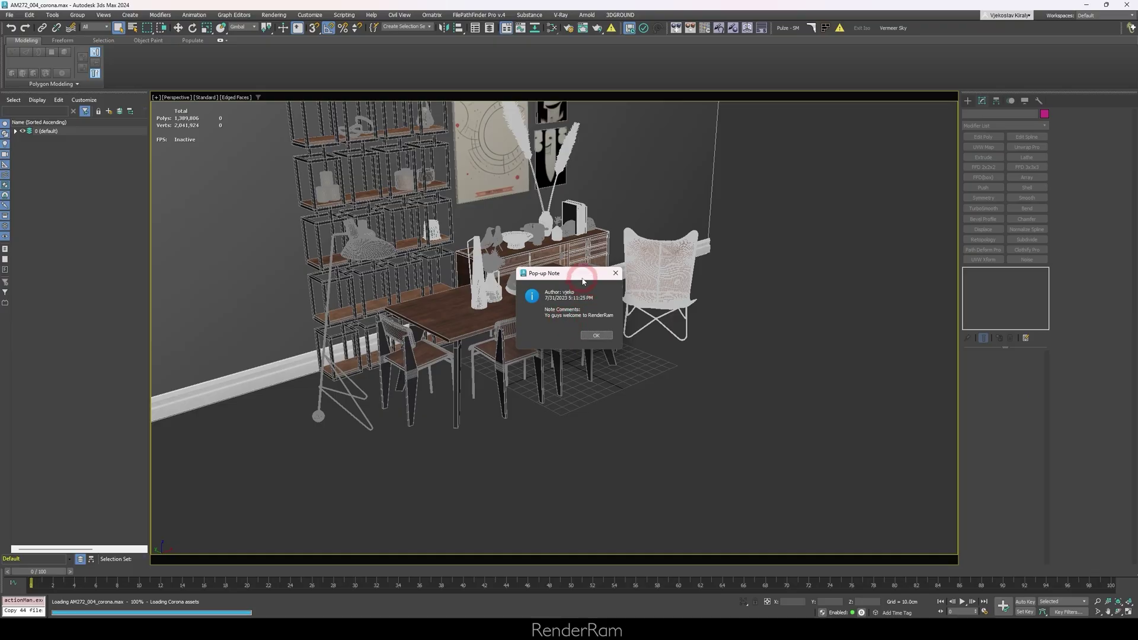
pyautogui.click(595, 334)
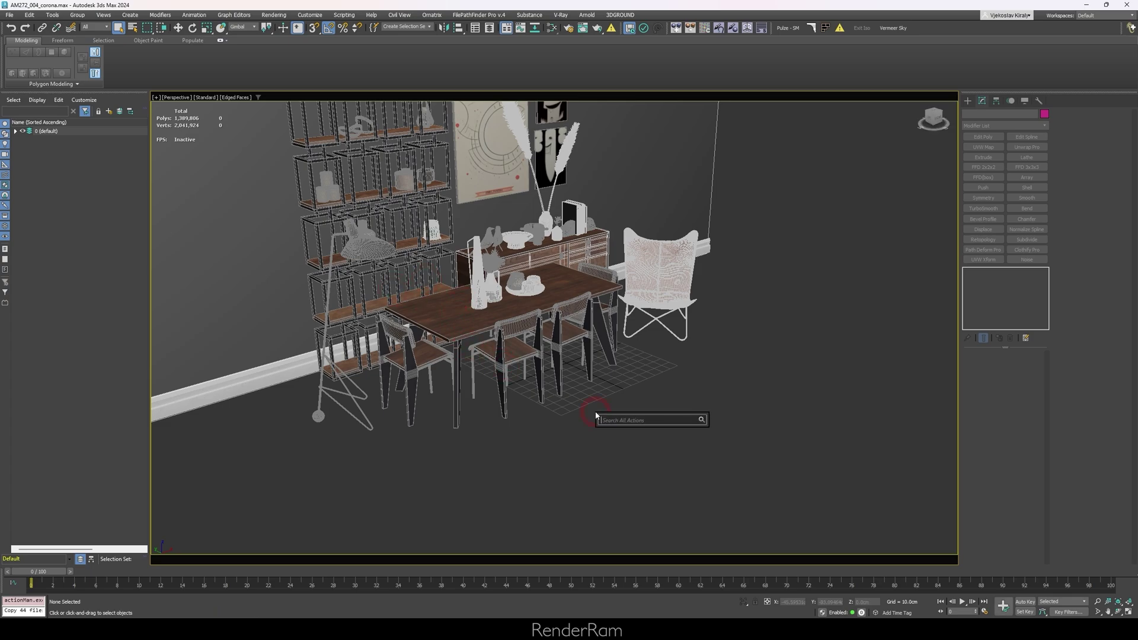
# Step: Read the scene's pop-up note with the Read Pop-up Note action, then close it
pyautogui.write('noi')
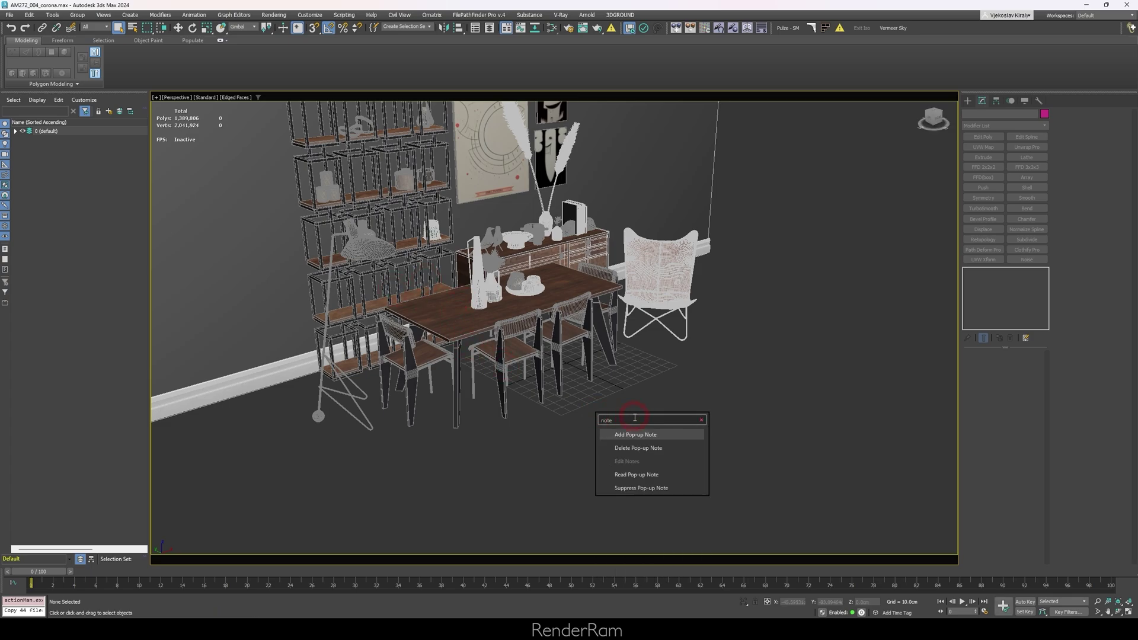
pyautogui.click(635, 475)
pyautogui.click(605, 341)
pyautogui.press('x')
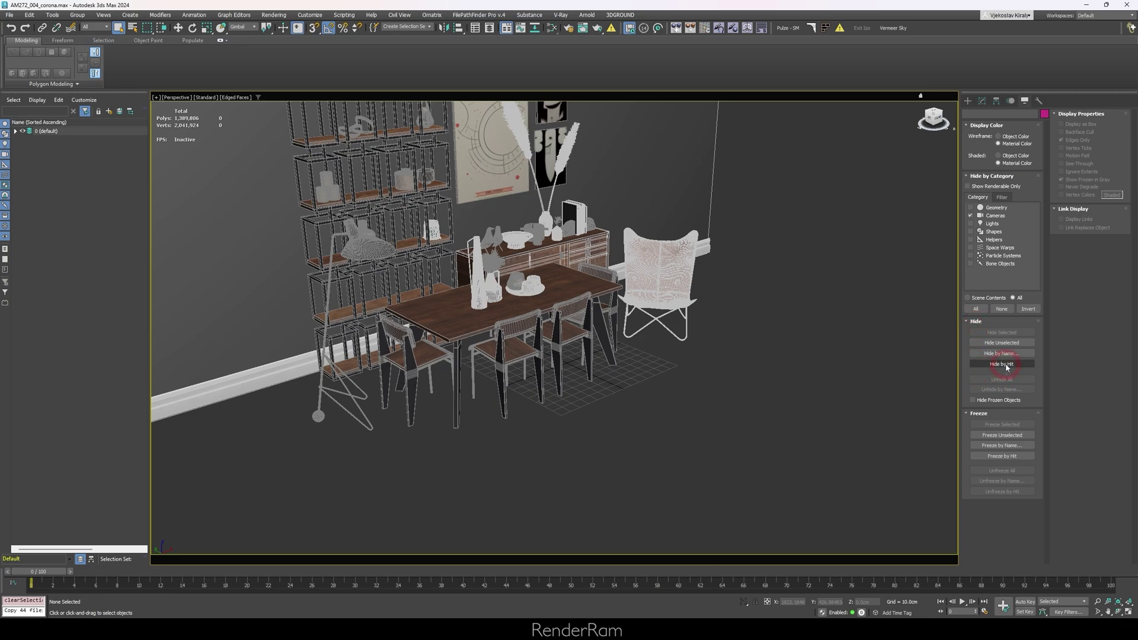
# Step: Hide the butterfly armchair and floor lamp, unhide all, then trial-freeze the sideboard and undo
pyautogui.click(667, 292)
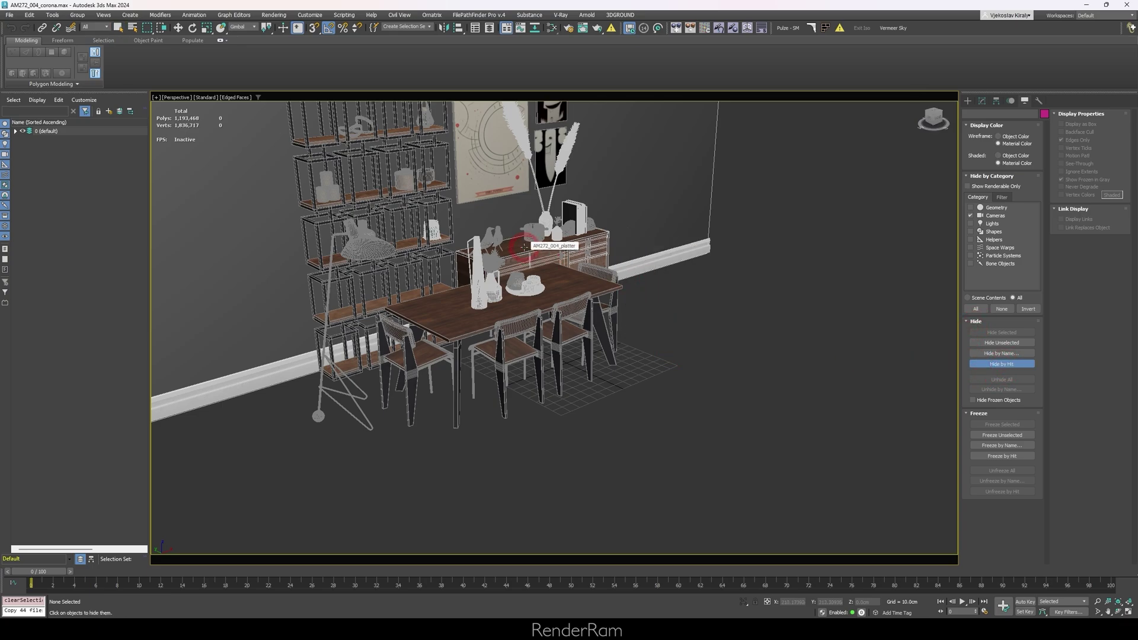
pyautogui.click(354, 234)
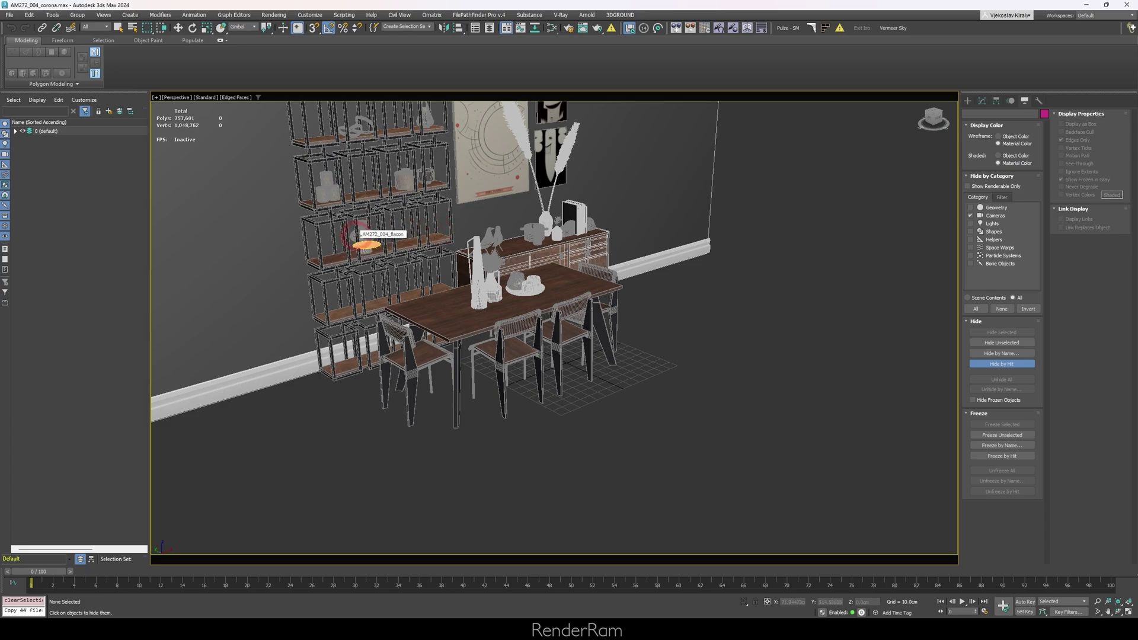
pyautogui.click(1001, 471)
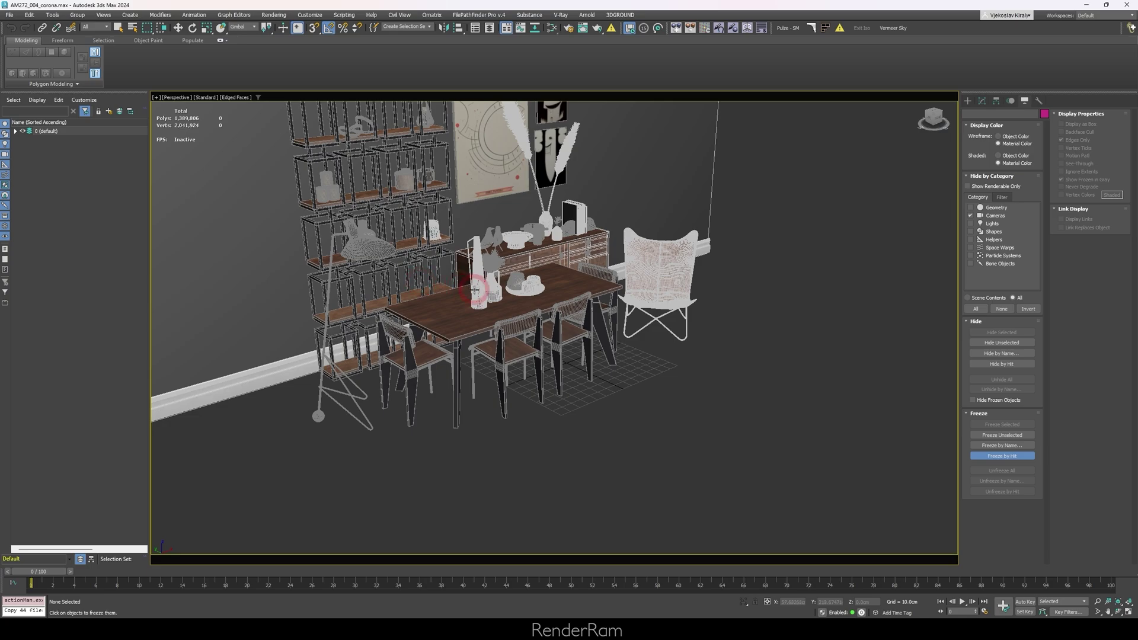
pyautogui.press('F4')
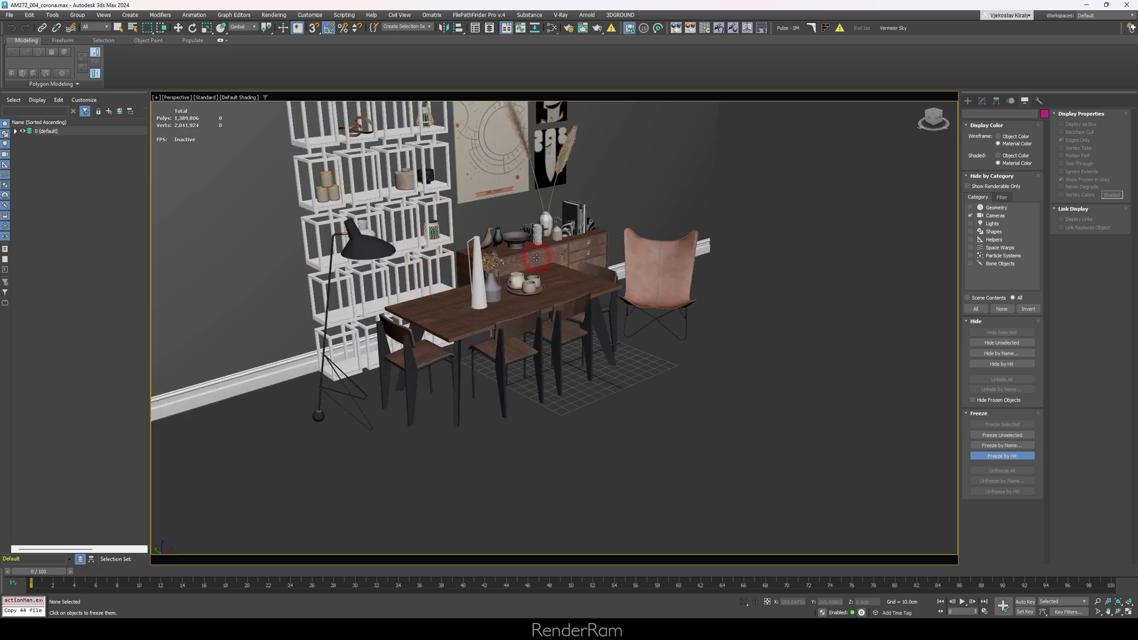
pyautogui.click(536, 257)
pyautogui.hotkey('ctrl', 'z')
pyautogui.hotkey('ctrl', 'z')
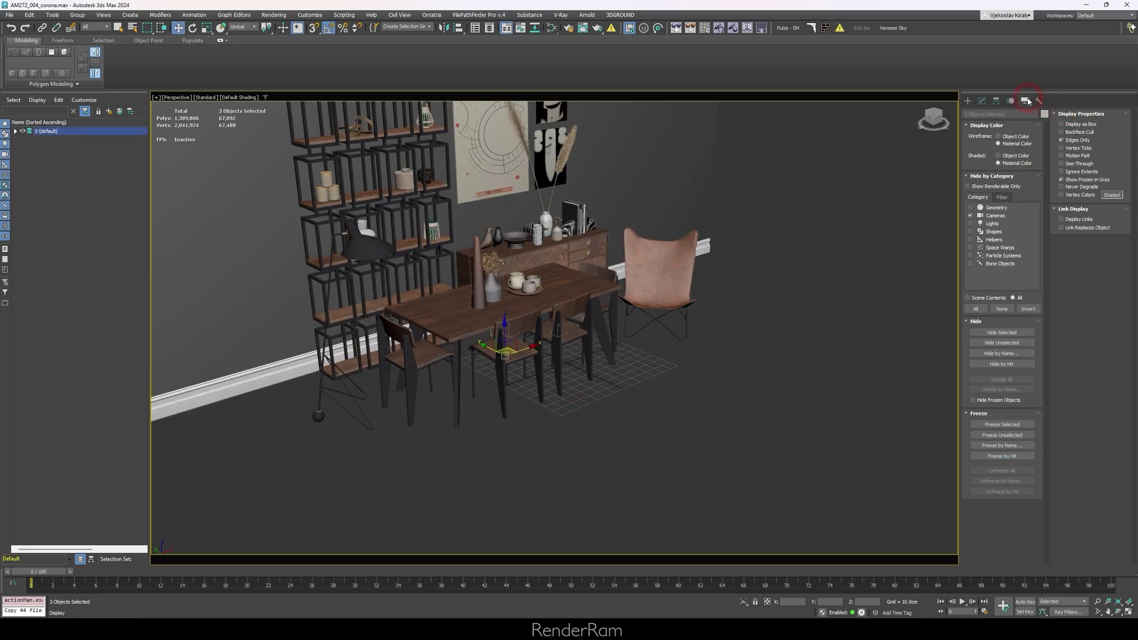
# Step: Start Hide by Hit, then use Freeze by Hit on the front dining chair
pyautogui.write('x')
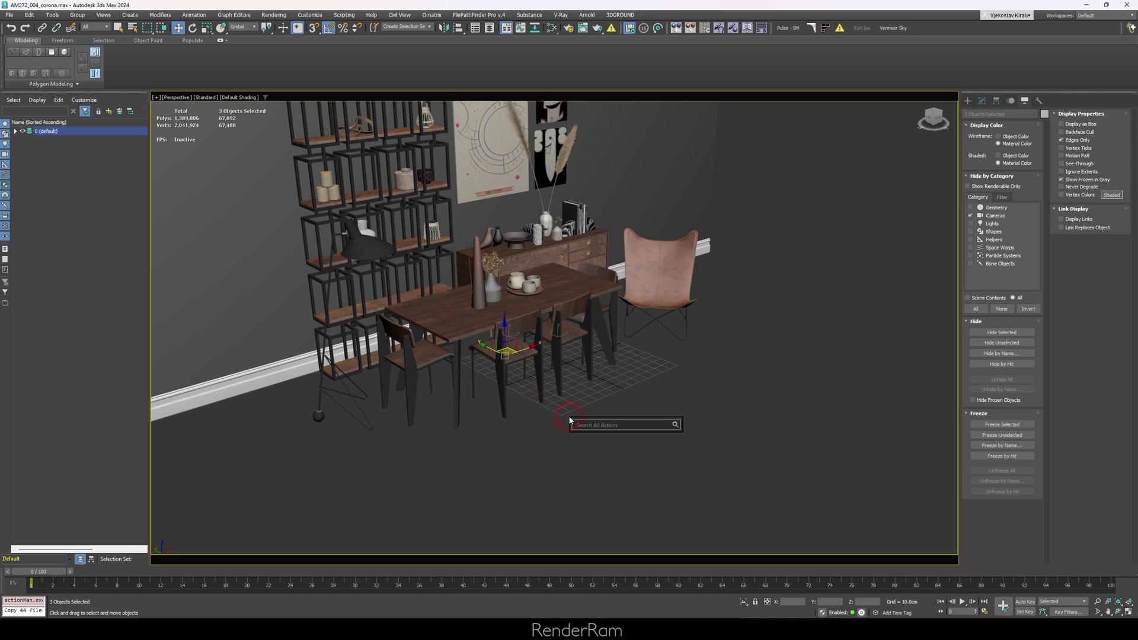
pyautogui.write('hide by')
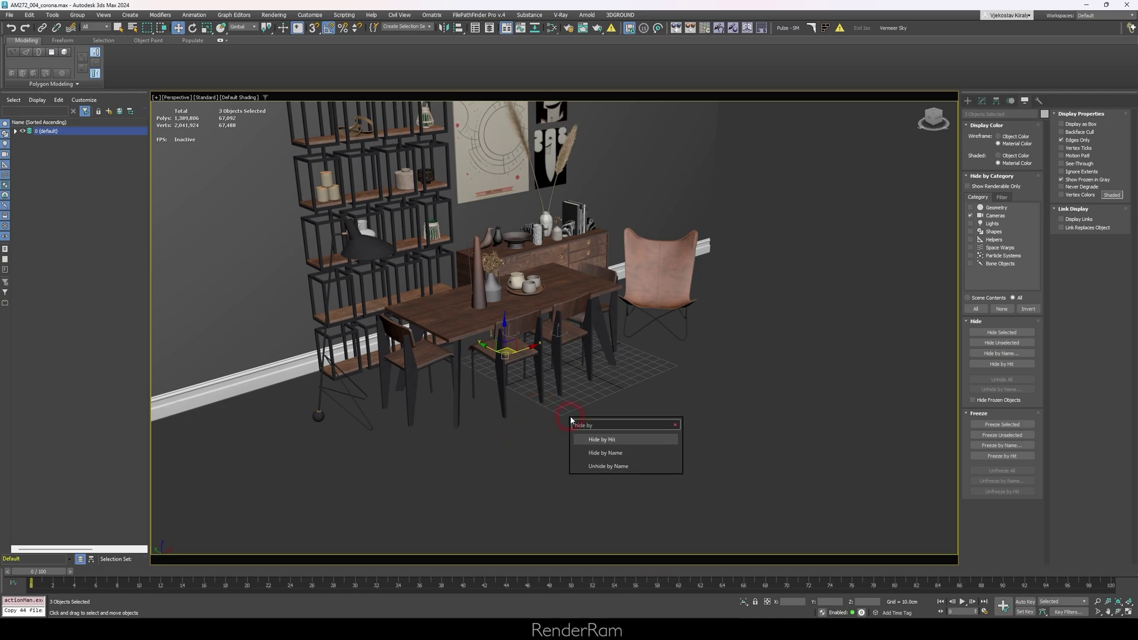
pyautogui.click(601, 440)
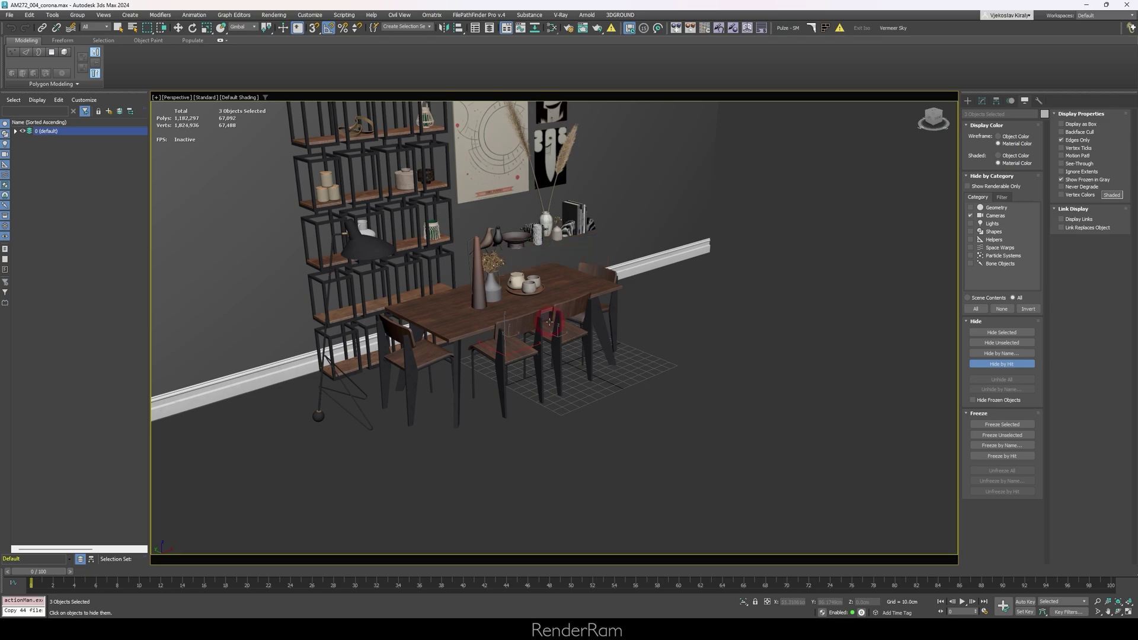
pyautogui.write('free')
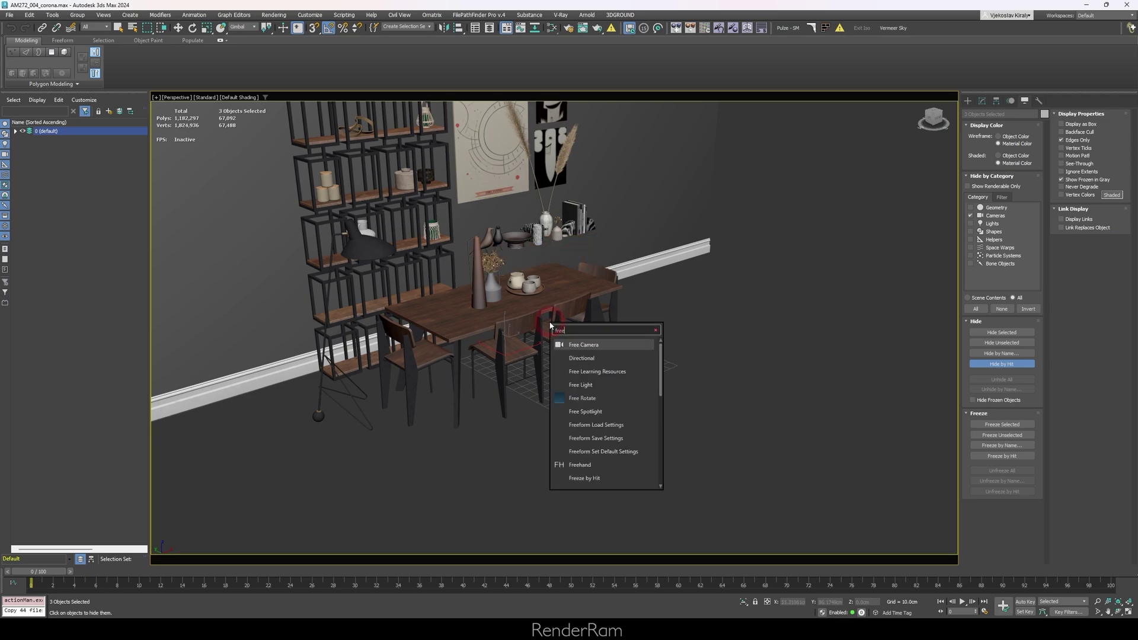
pyautogui.write('ze')
pyautogui.press('Return')
pyautogui.click(500, 351)
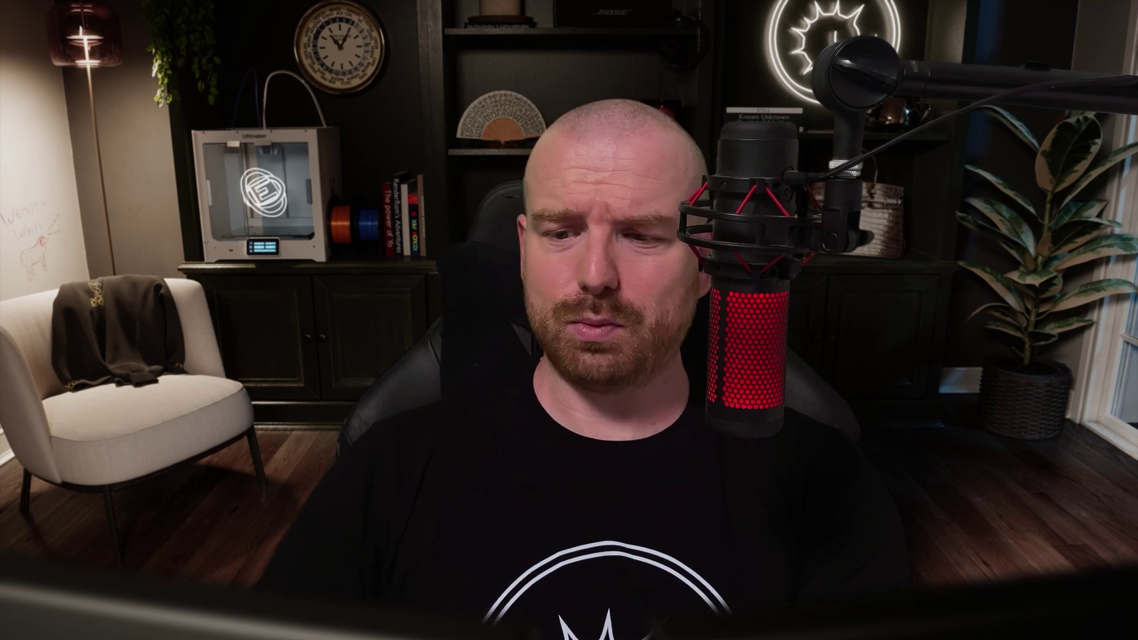
pyautogui.moveTo(381, 215); pyautogui.dragTo(661, 462)
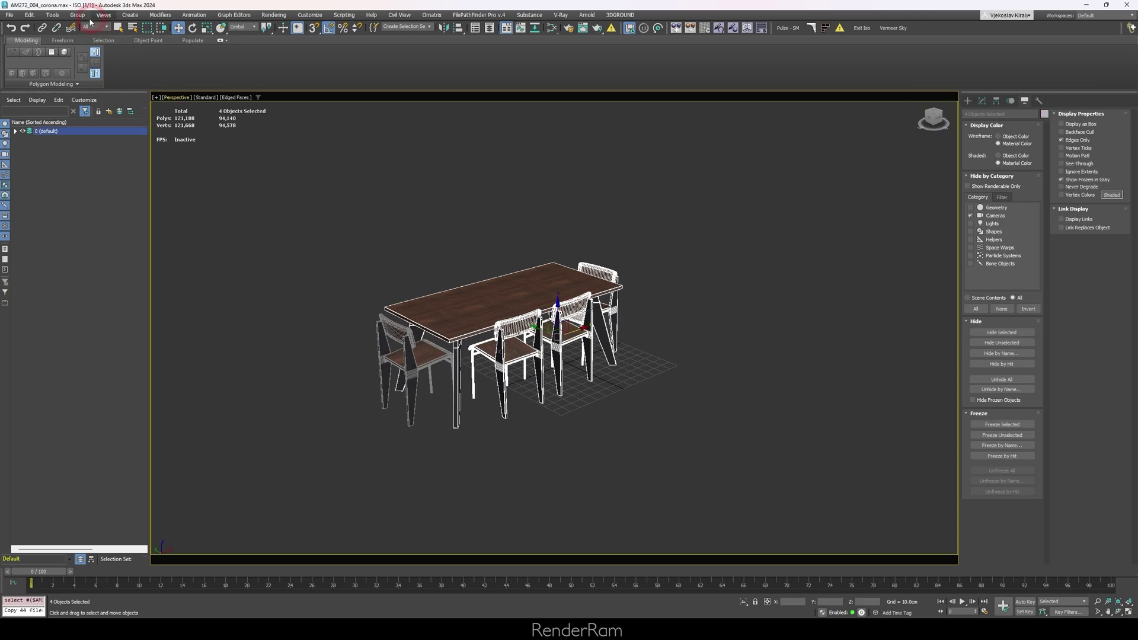
# Step: Group the selected furniture as Group001 and test moving it
pyautogui.click(78, 15)
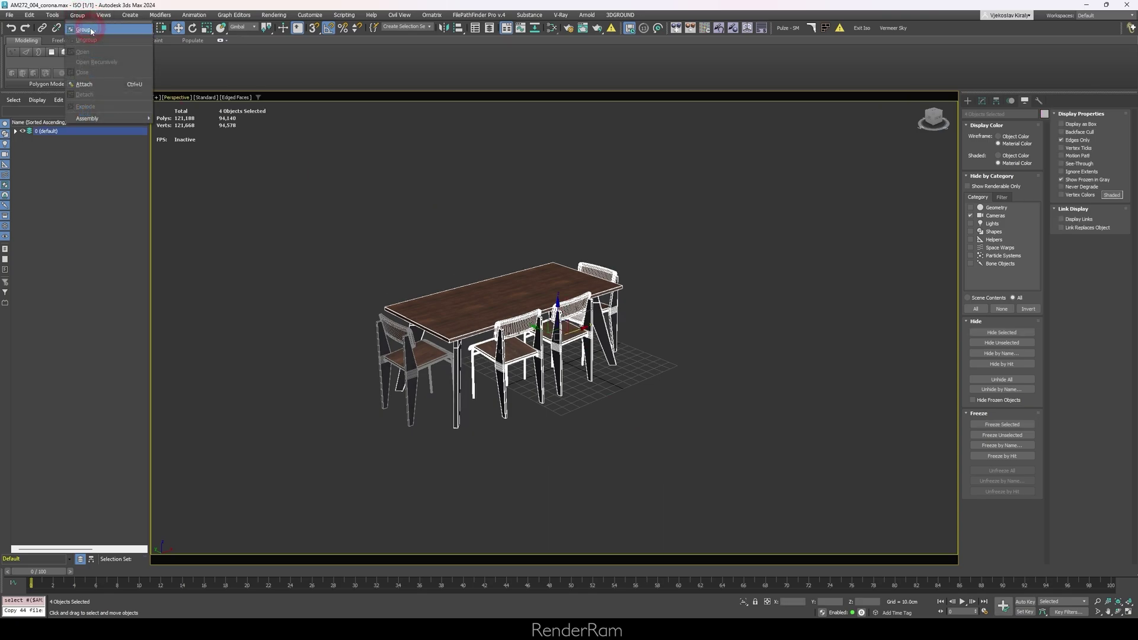
pyautogui.click(89, 24)
pyautogui.click(575, 329)
pyautogui.moveTo(490, 326)
pyautogui.mouseDown()
pyautogui.moveTo(576, 323)
pyautogui.moveTo(490, 326)
pyautogui.mouseUp()
pyautogui.moveTo(418, 356)
pyautogui.mouseDown()
pyautogui.moveTo(356, 354)
pyautogui.moveTo(418, 361)
pyautogui.mouseUp()
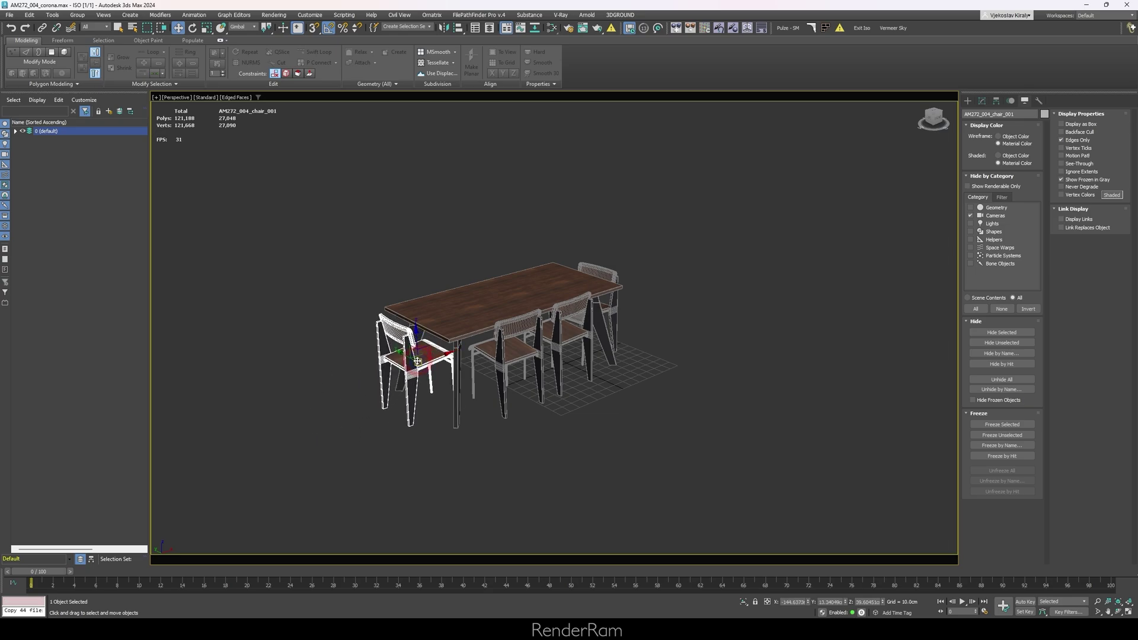
# Step: Ungroup Group001 and regroup the table with all four chairs
pyautogui.click(489, 316)
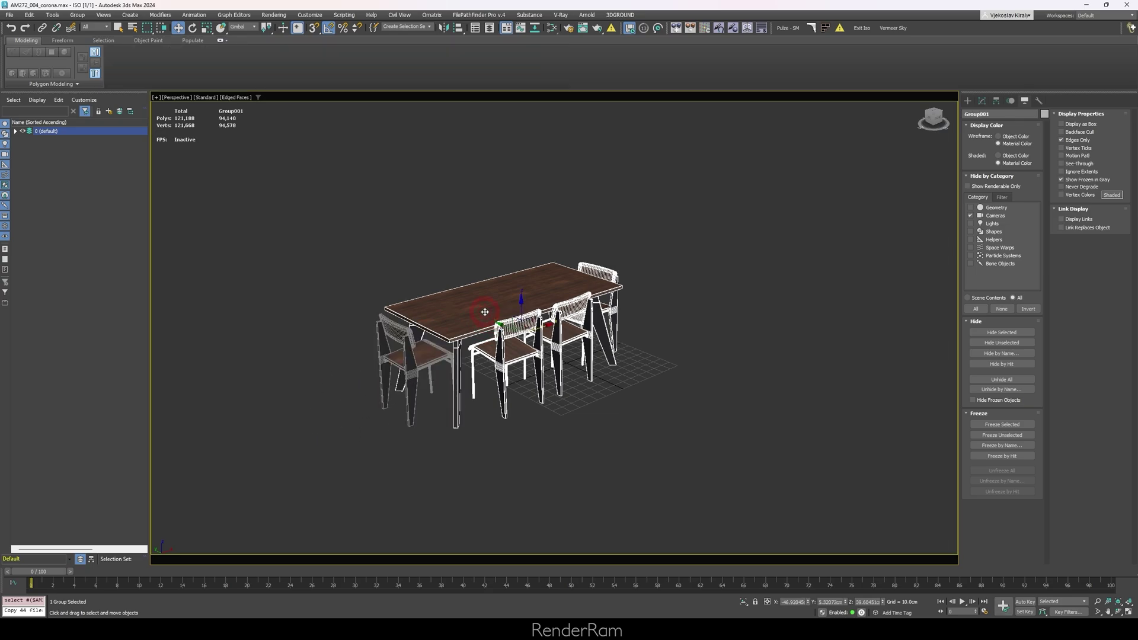
pyautogui.click(95, 16)
pyautogui.click(89, 33)
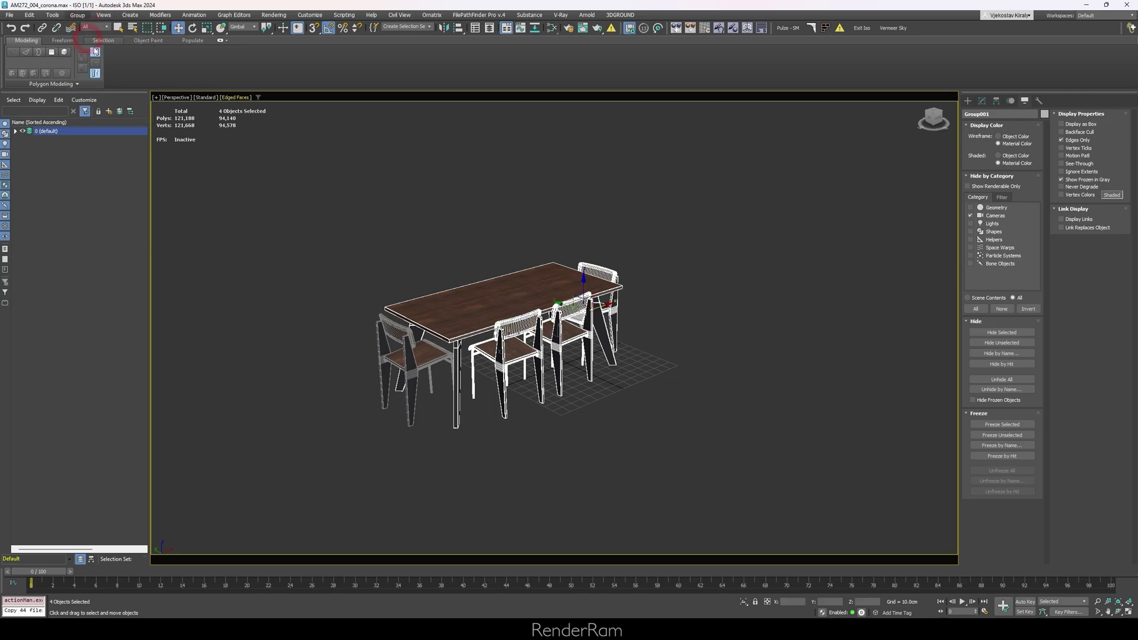
pyautogui.moveTo(297, 173); pyautogui.dragTo(704, 449)
pyautogui.click(78, 15)
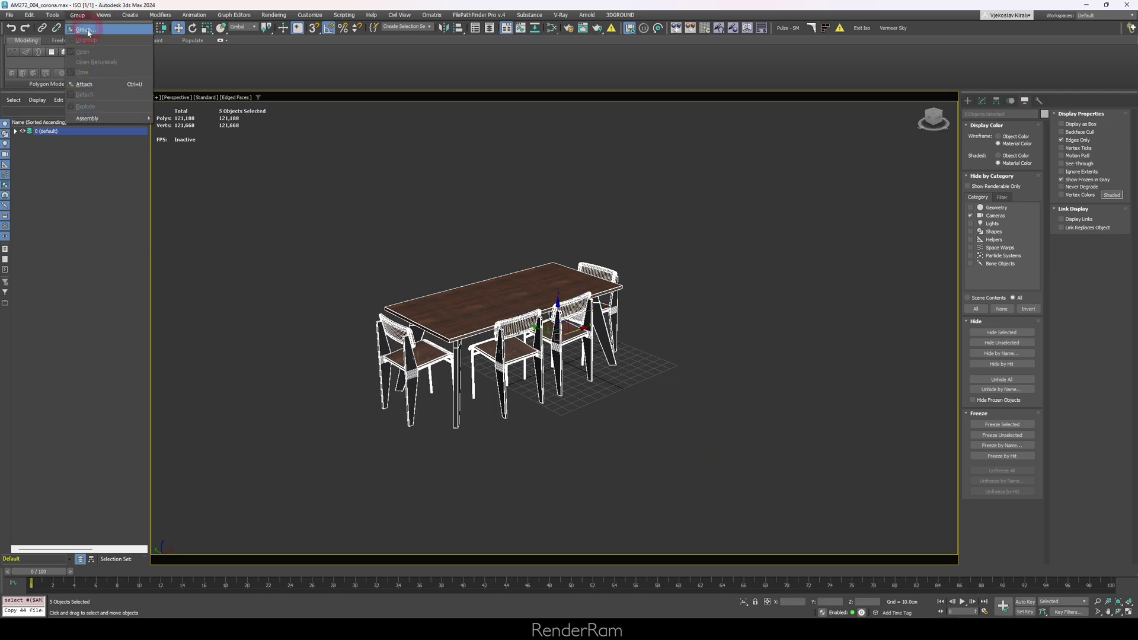
pyautogui.click(86, 25)
pyautogui.click(573, 332)
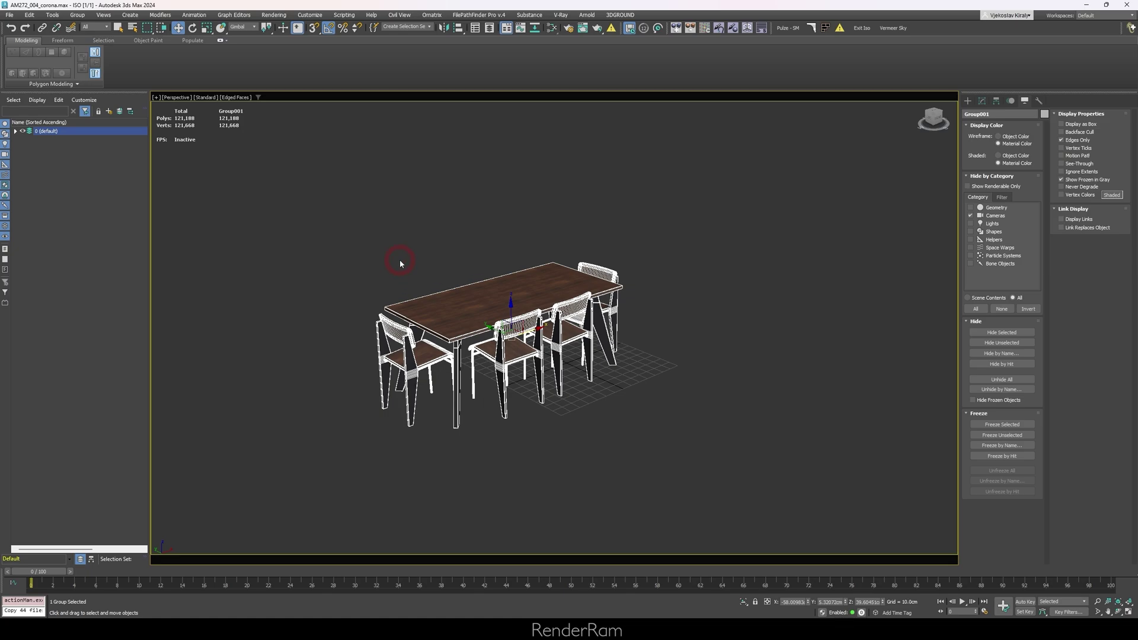
pyautogui.moveTo(506, 298)
pyautogui.mouseDown()
pyautogui.moveTo(486, 332)
pyautogui.moveTo(507, 299)
pyautogui.mouseUp()
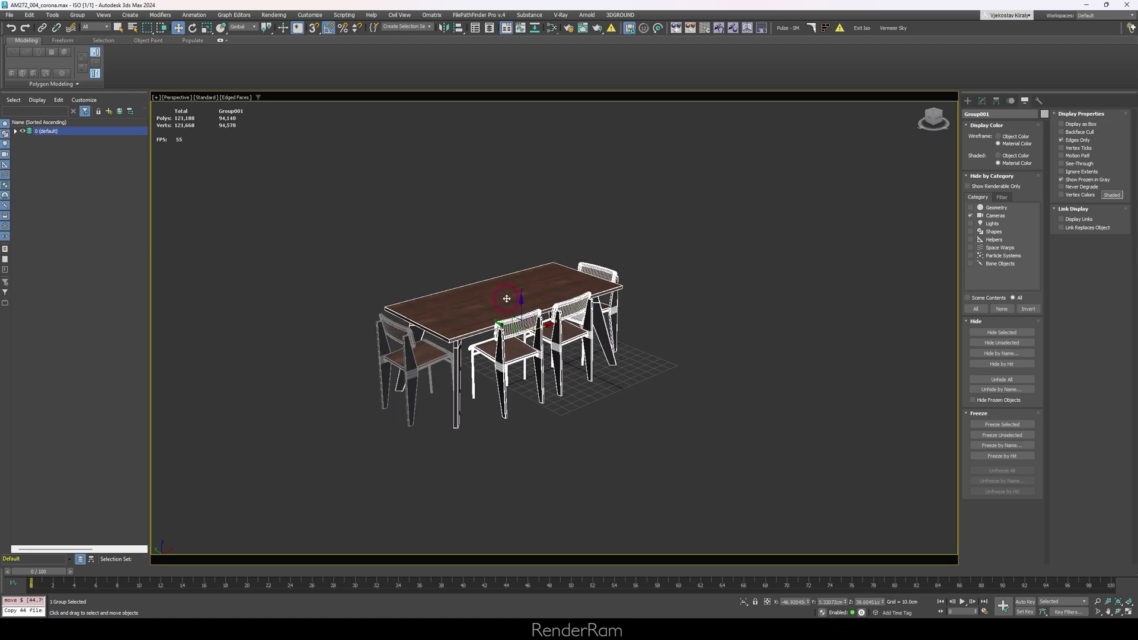
# Step: Attach the front-left chair to the table's group
pyautogui.click(383, 358)
pyautogui.click(77, 15)
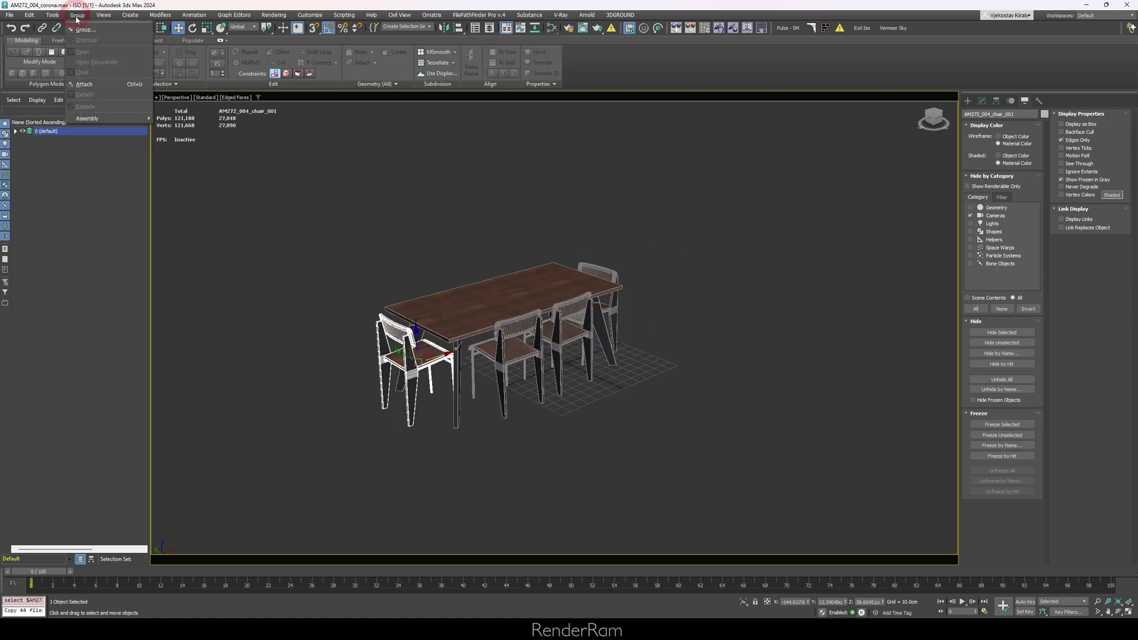
pyautogui.click(92, 86)
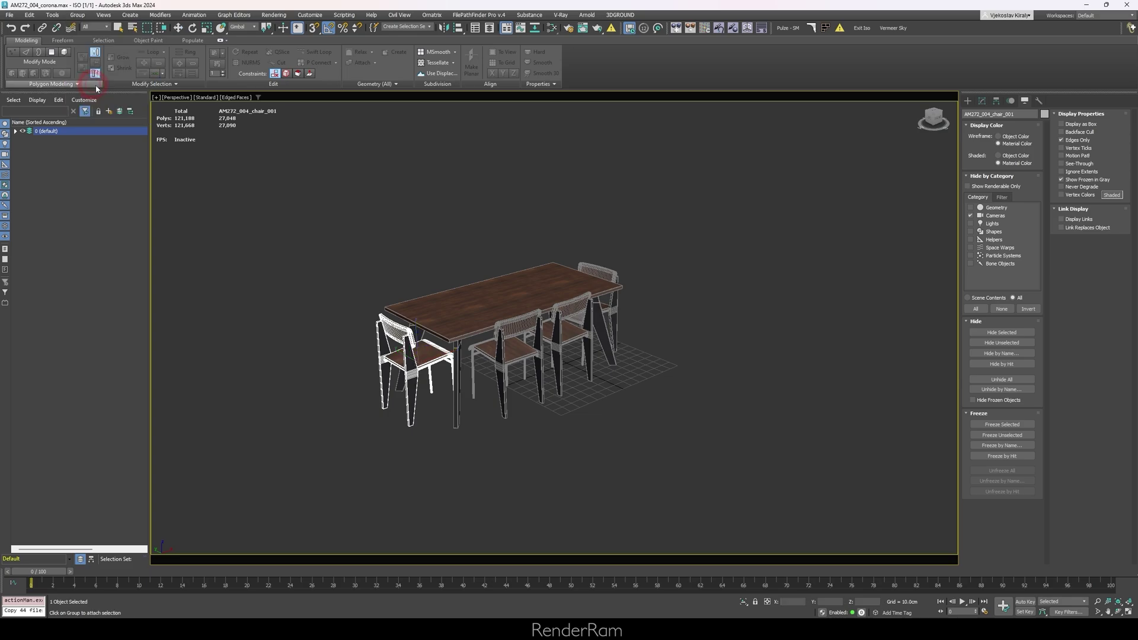
pyautogui.click(487, 308)
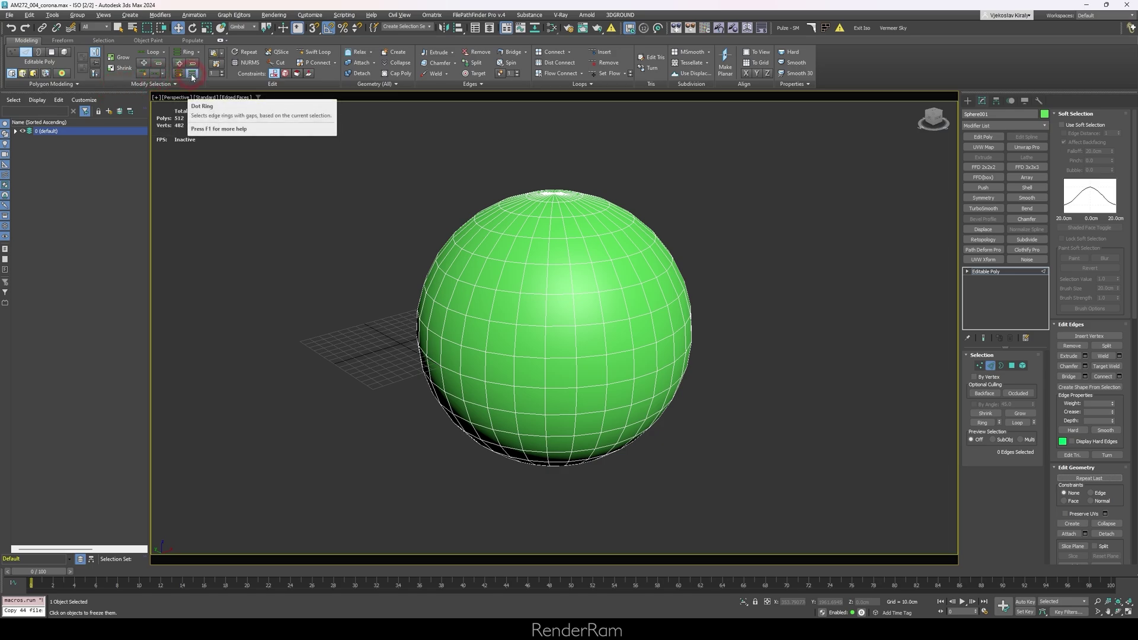
# Step: Pick one edge on Sphere001 and extend it into a Dot Loop around the middle
pyautogui.click(157, 79)
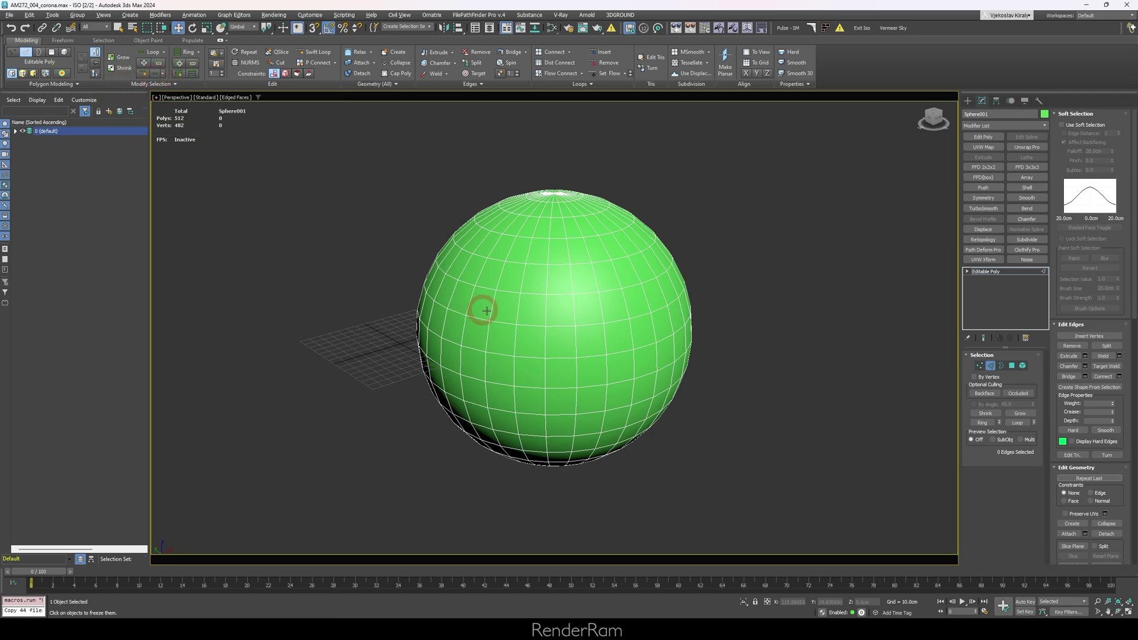
pyautogui.click(525, 324)
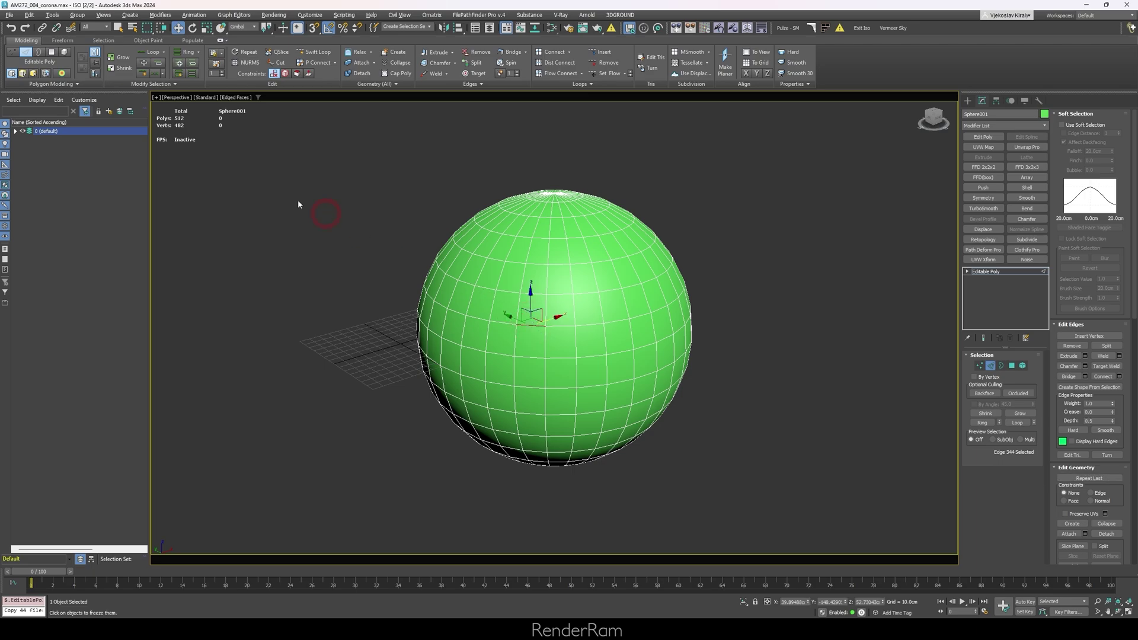
pyautogui.click(156, 74)
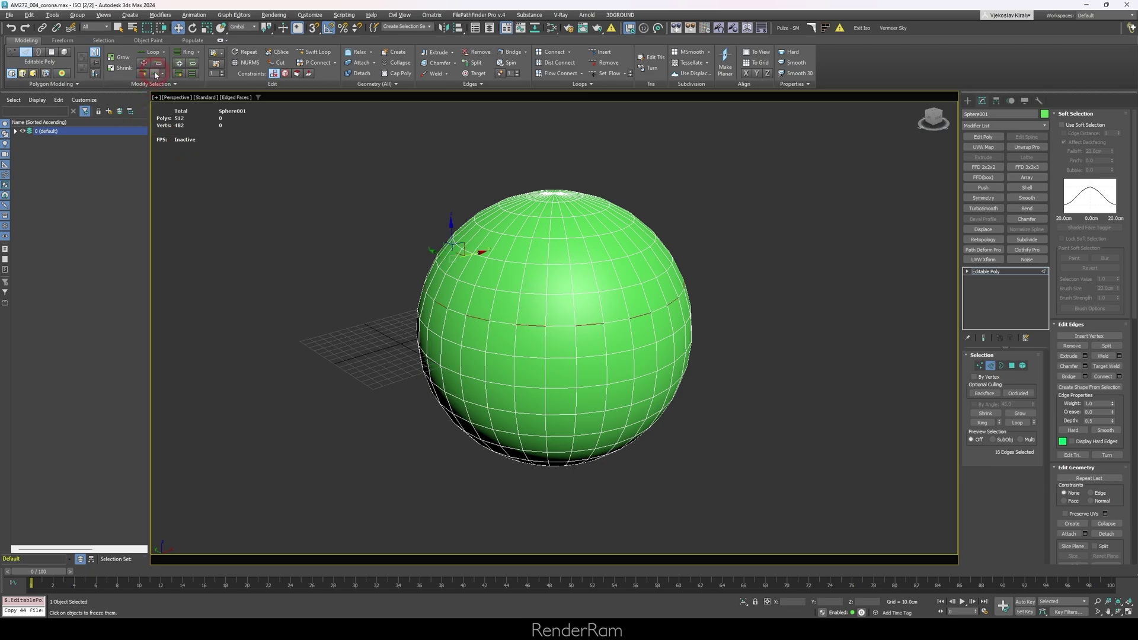
pyautogui.click(643, 310)
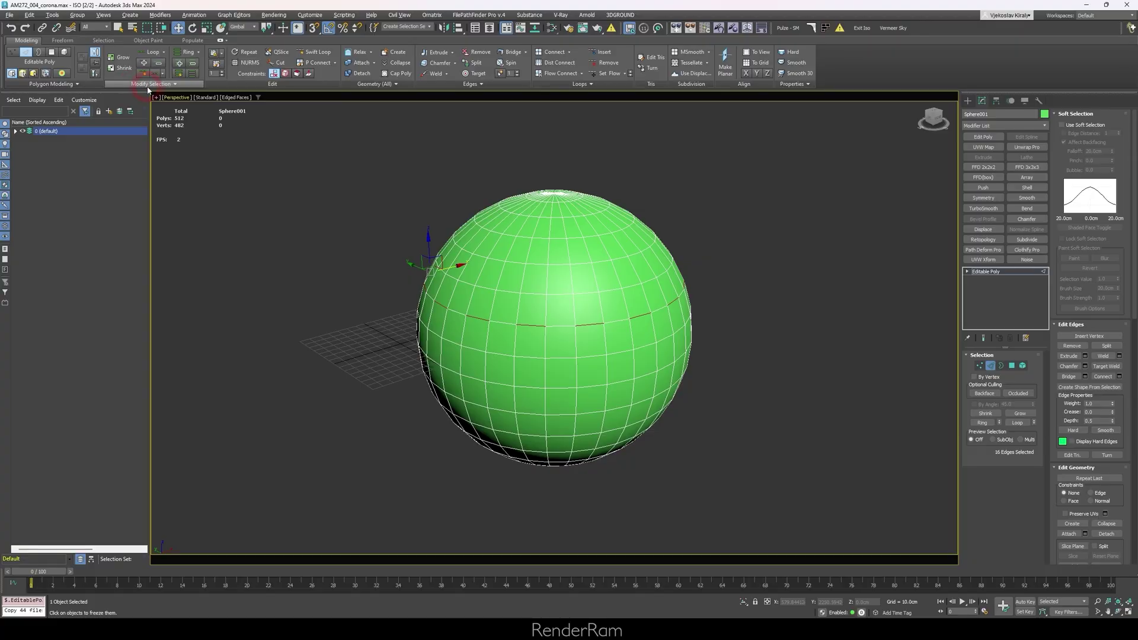
# Step: Set Dot Gap to 2, then grow a sphere edge with Dot Loop and Dot Ring to 55 edges
pyautogui.click(165, 85)
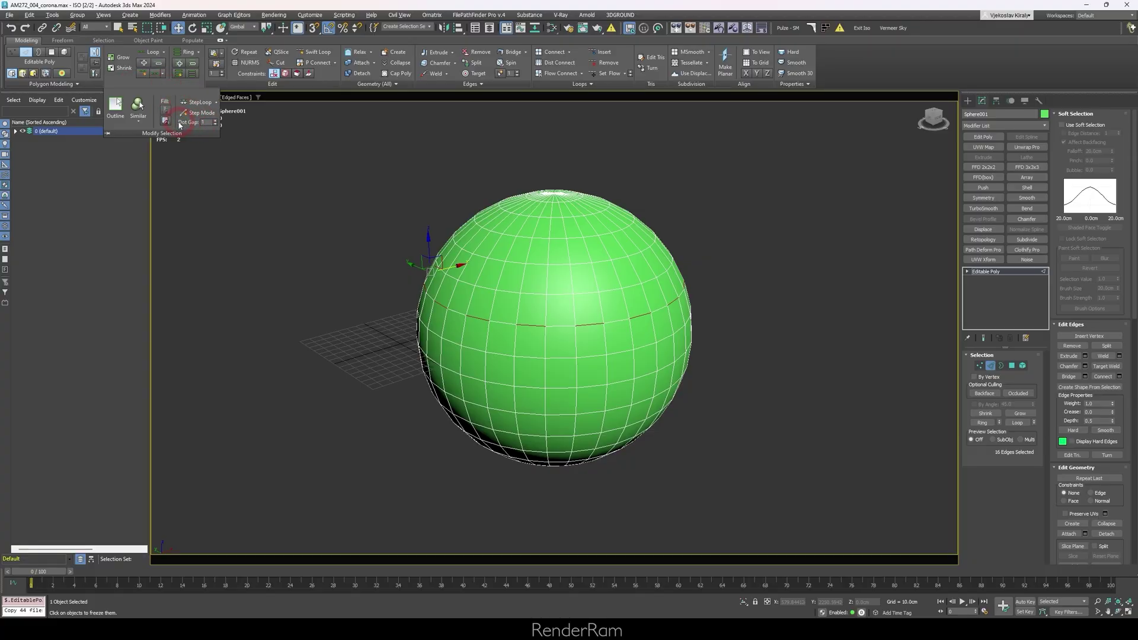
pyautogui.click(216, 119)
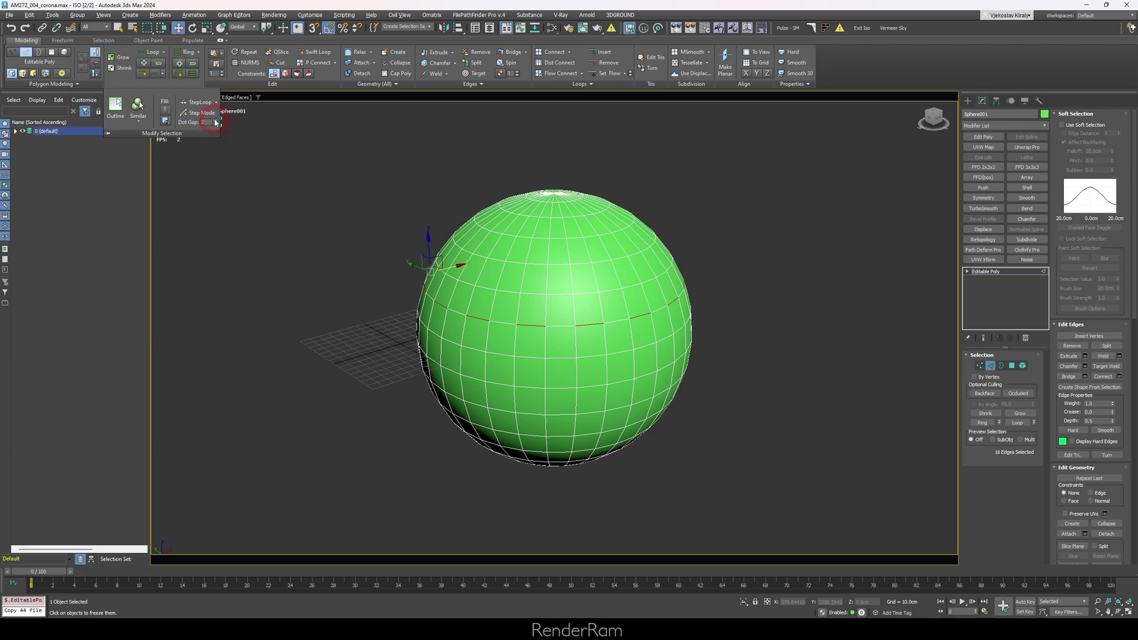
pyautogui.click(525, 355)
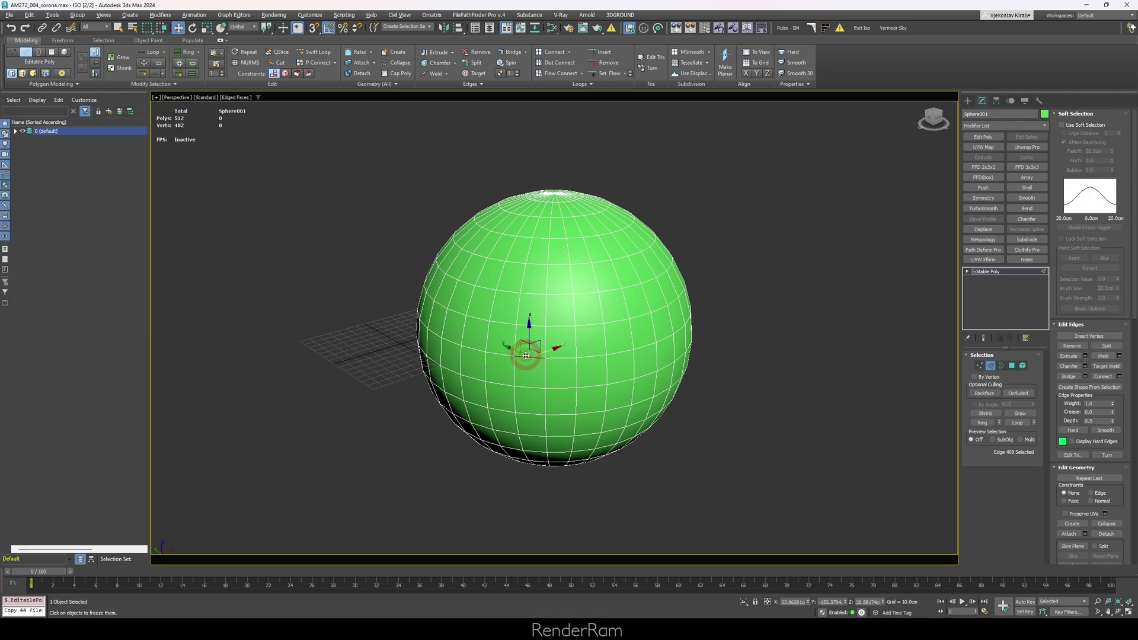
pyautogui.click(157, 74)
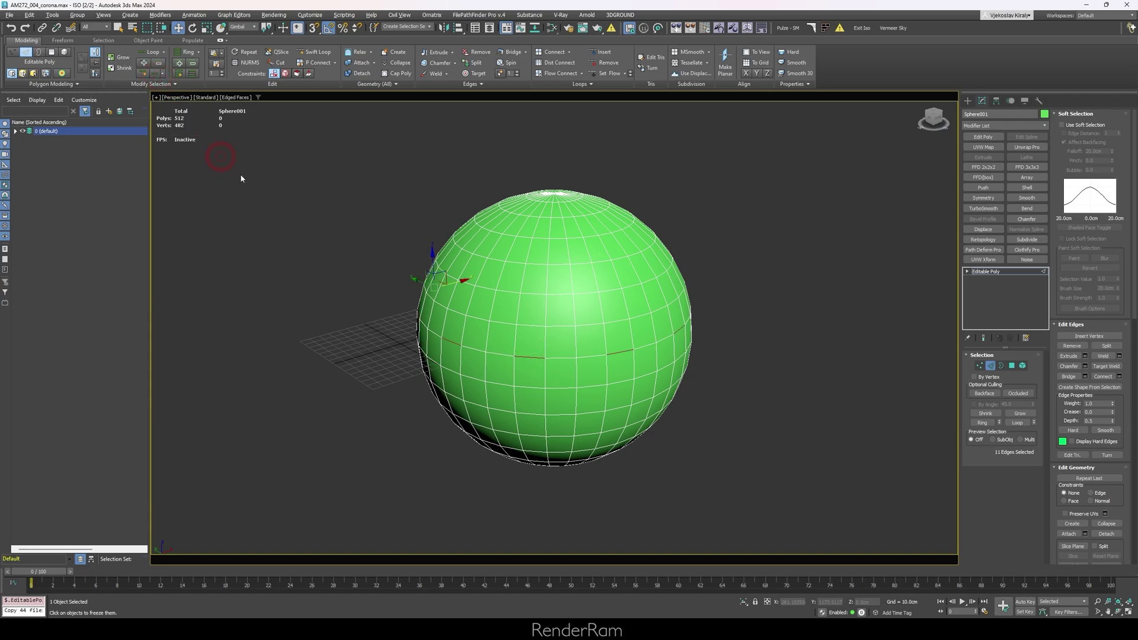
pyautogui.keyDown('ctrl'); pyautogui.click(629, 353); pyautogui.keyUp('ctrl')
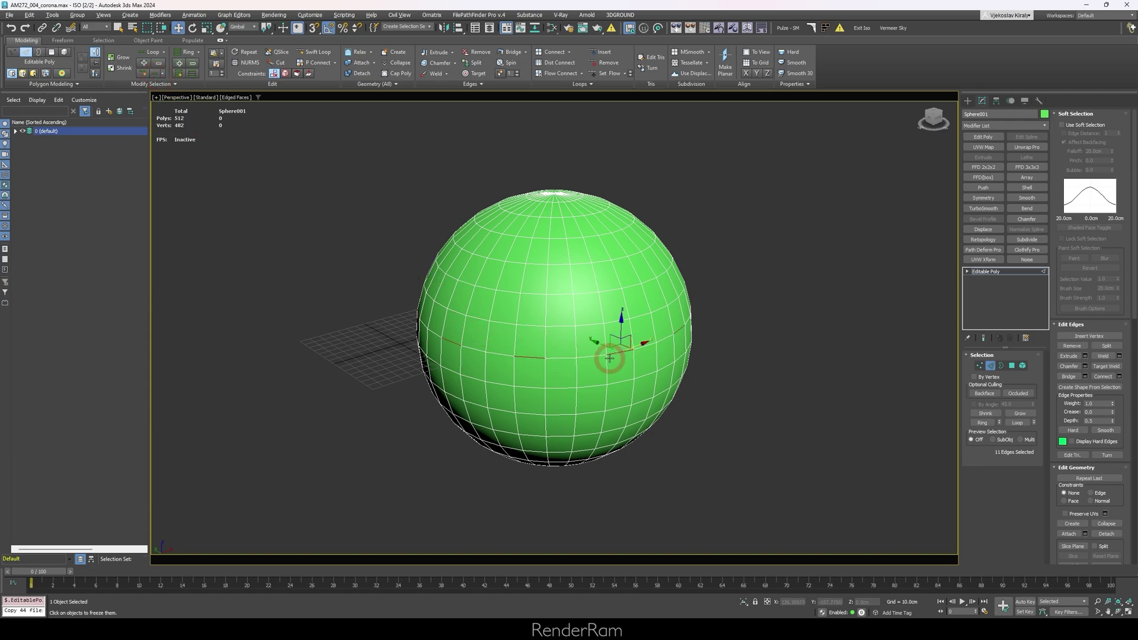
pyautogui.click(192, 74)
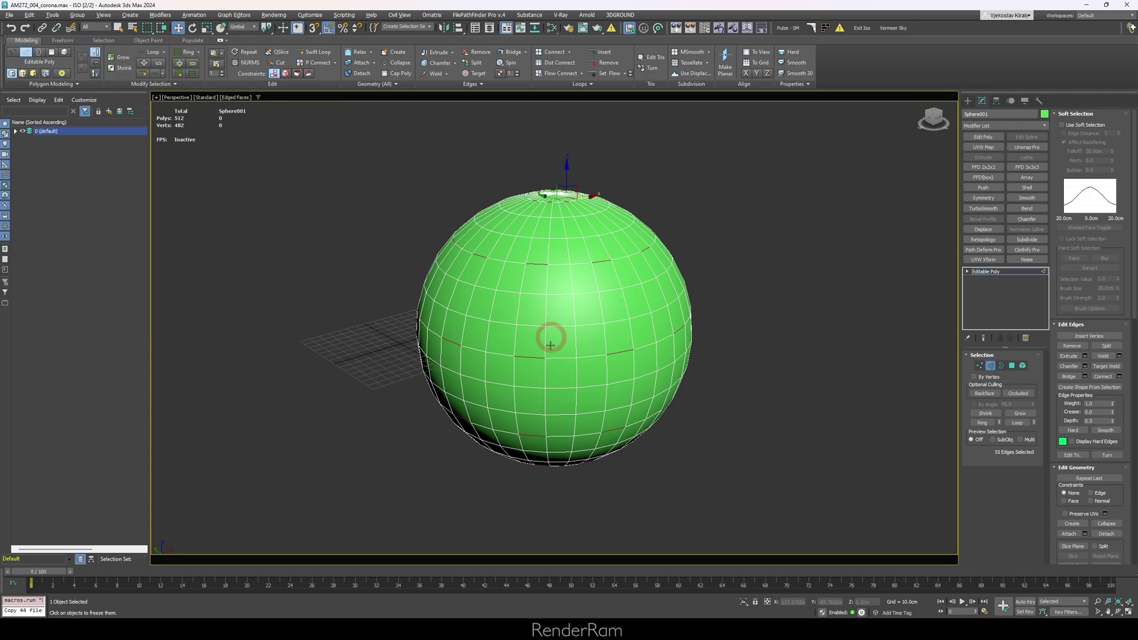